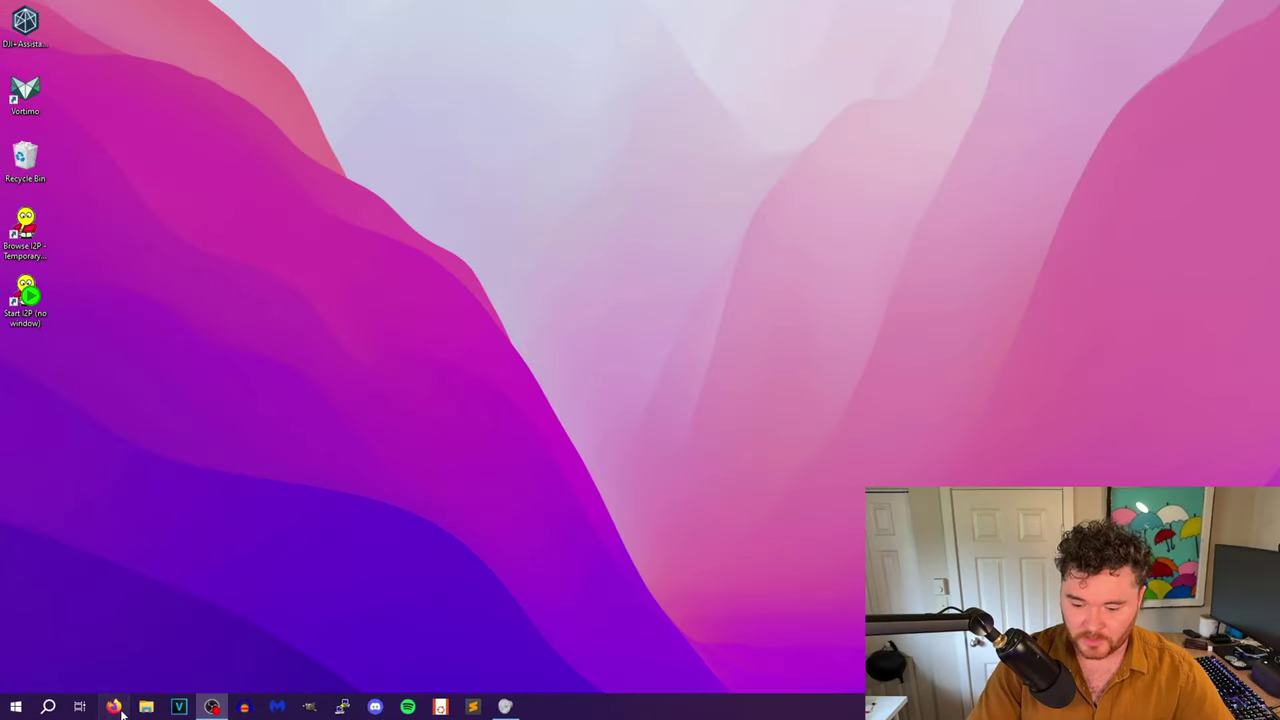
- Launch Firefox and search Google for the person's full name
click(179, 706)
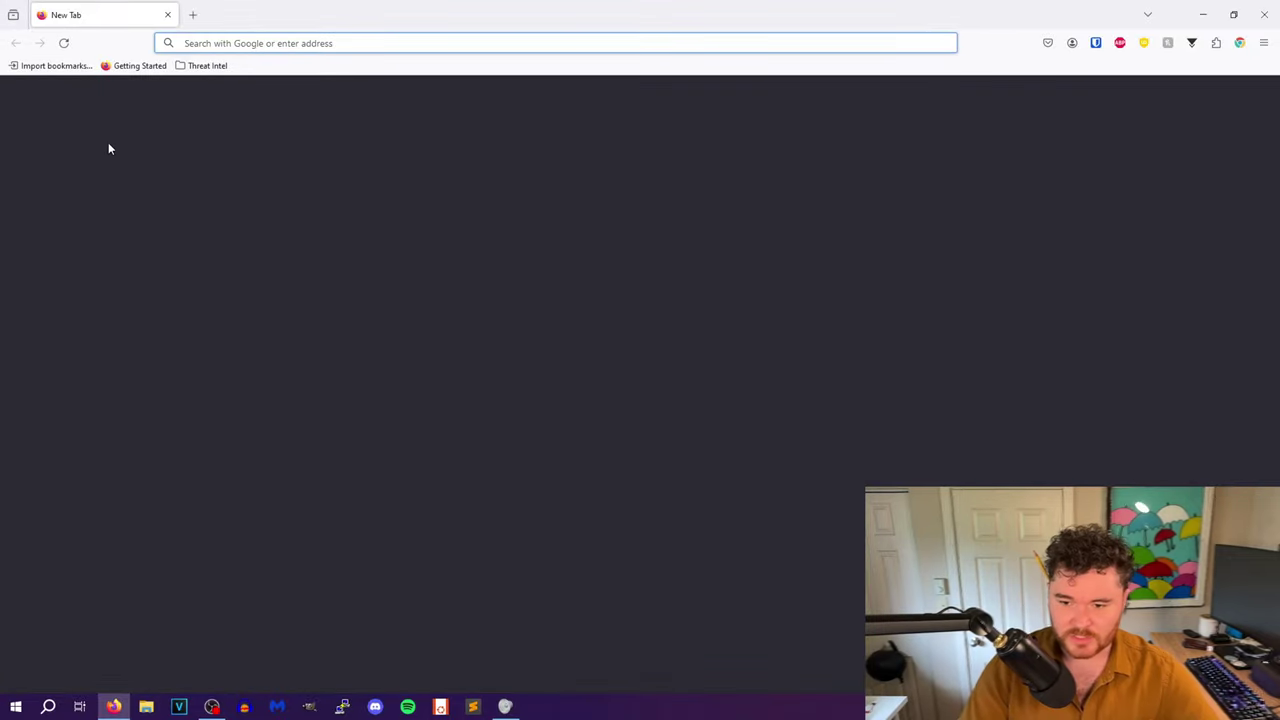
key(Return)
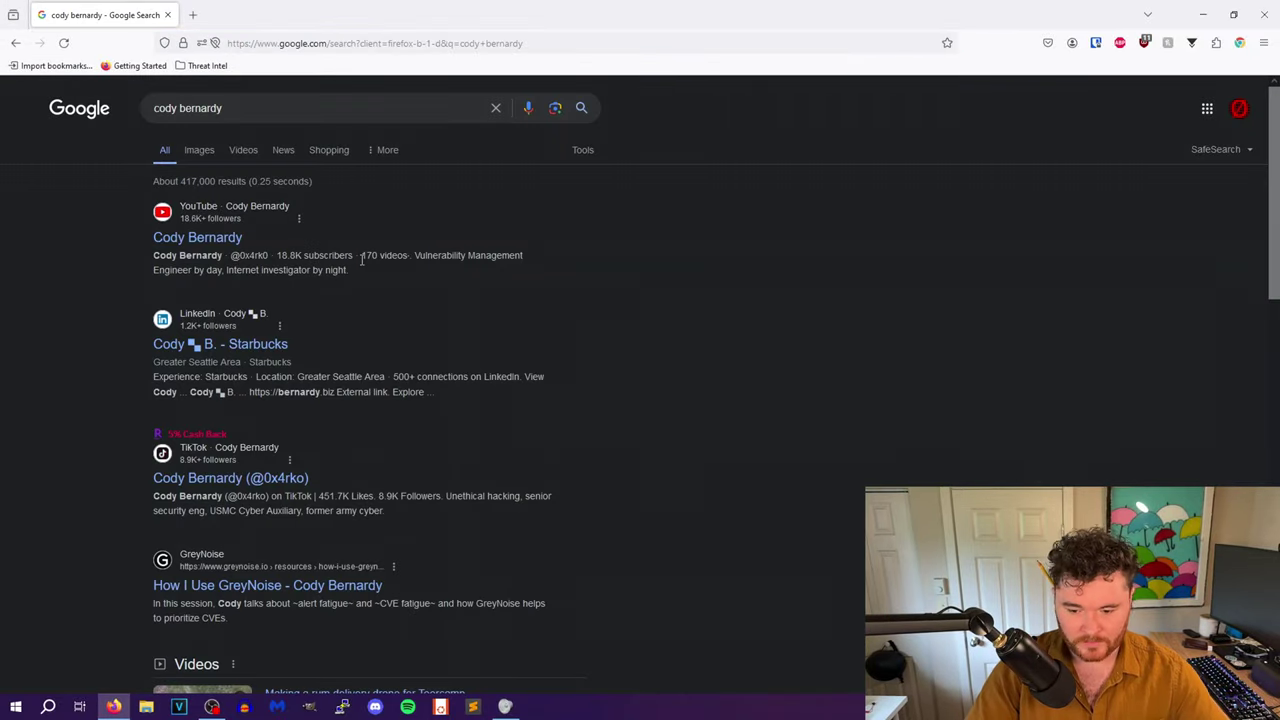
- Look over the roughly 417,000 results, including the YouTube, LinkedIn, TikTok and GitHub profiles
scroll(469, 371, down, 2)
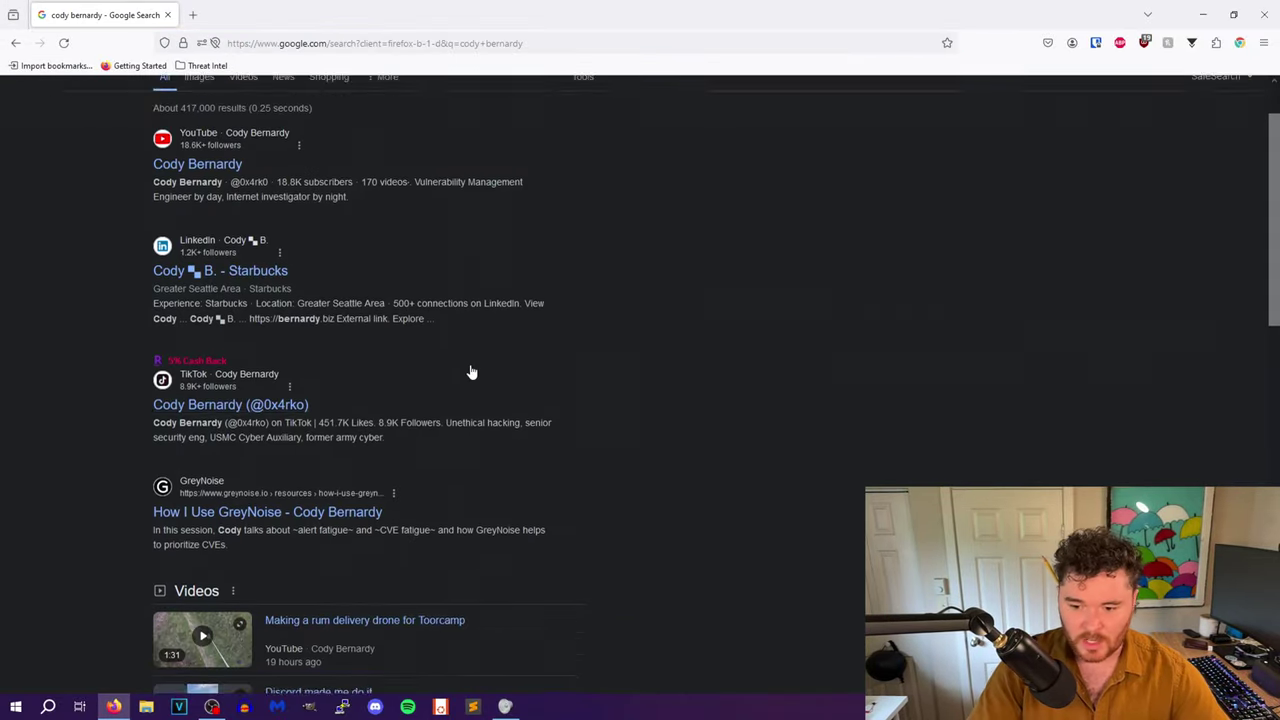
scroll(470, 364, up, 2)
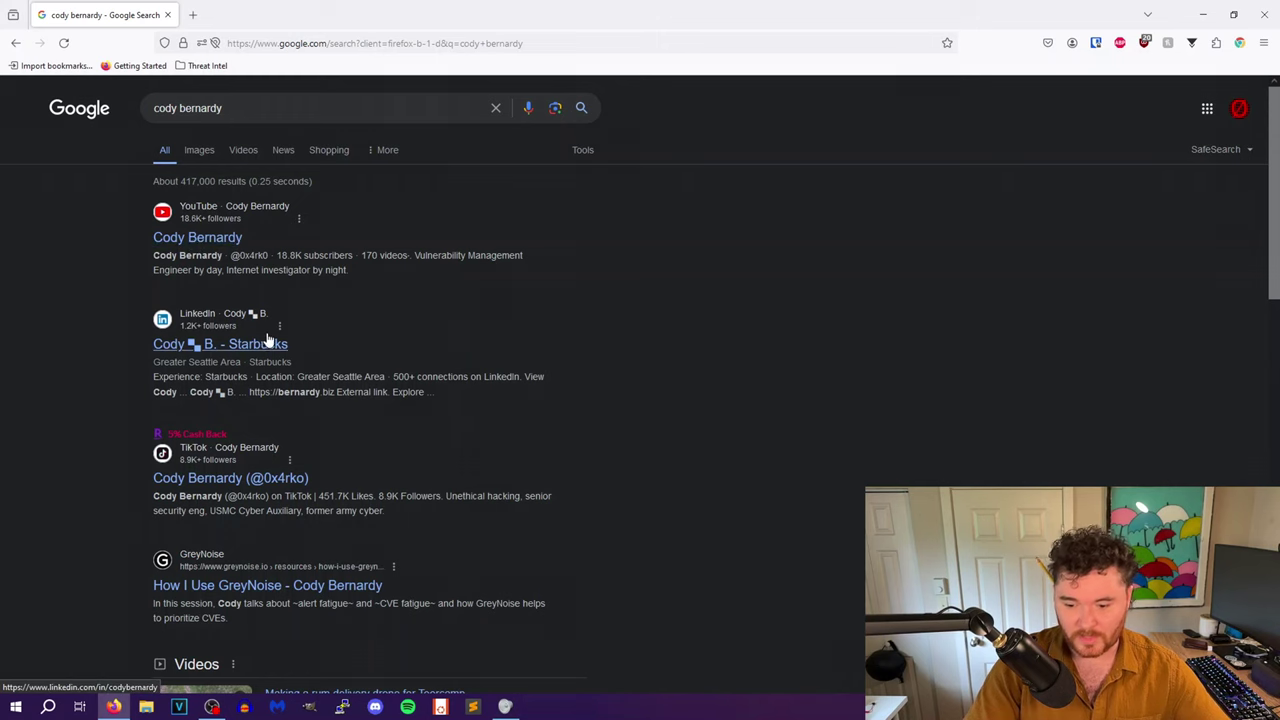
scroll(290, 360, down, 1)
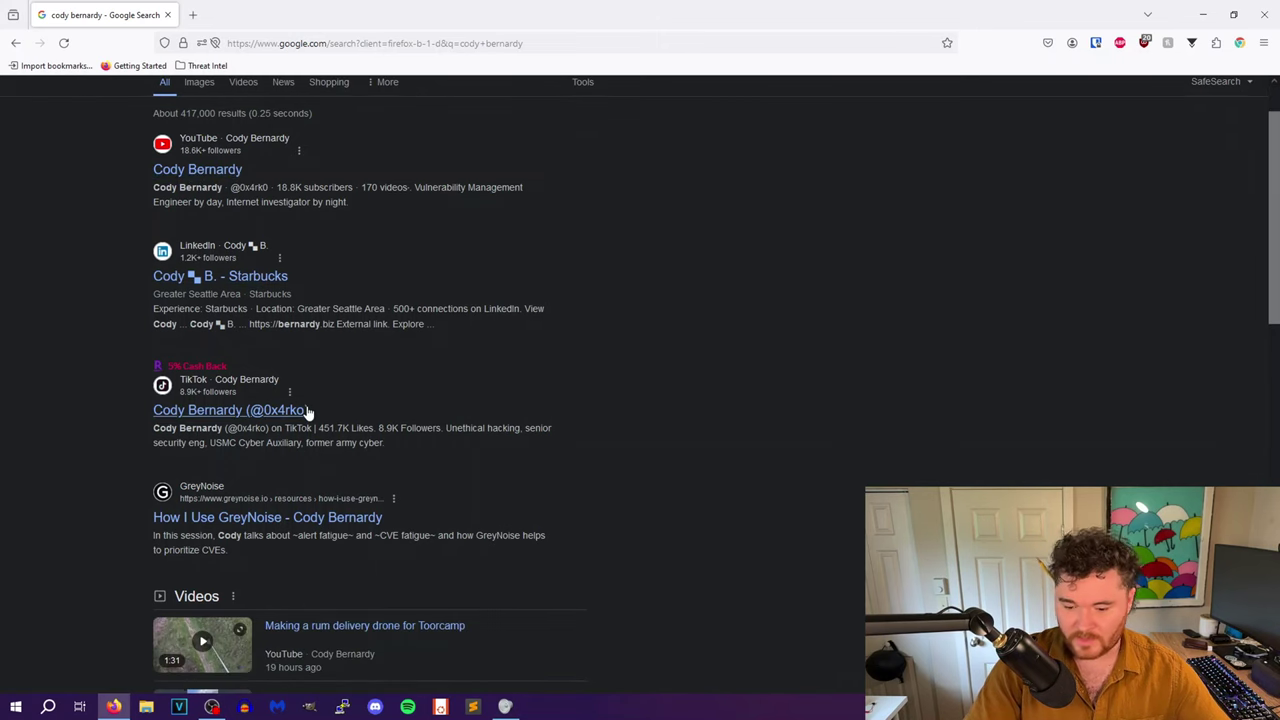
scroll(308, 412, down, 3)
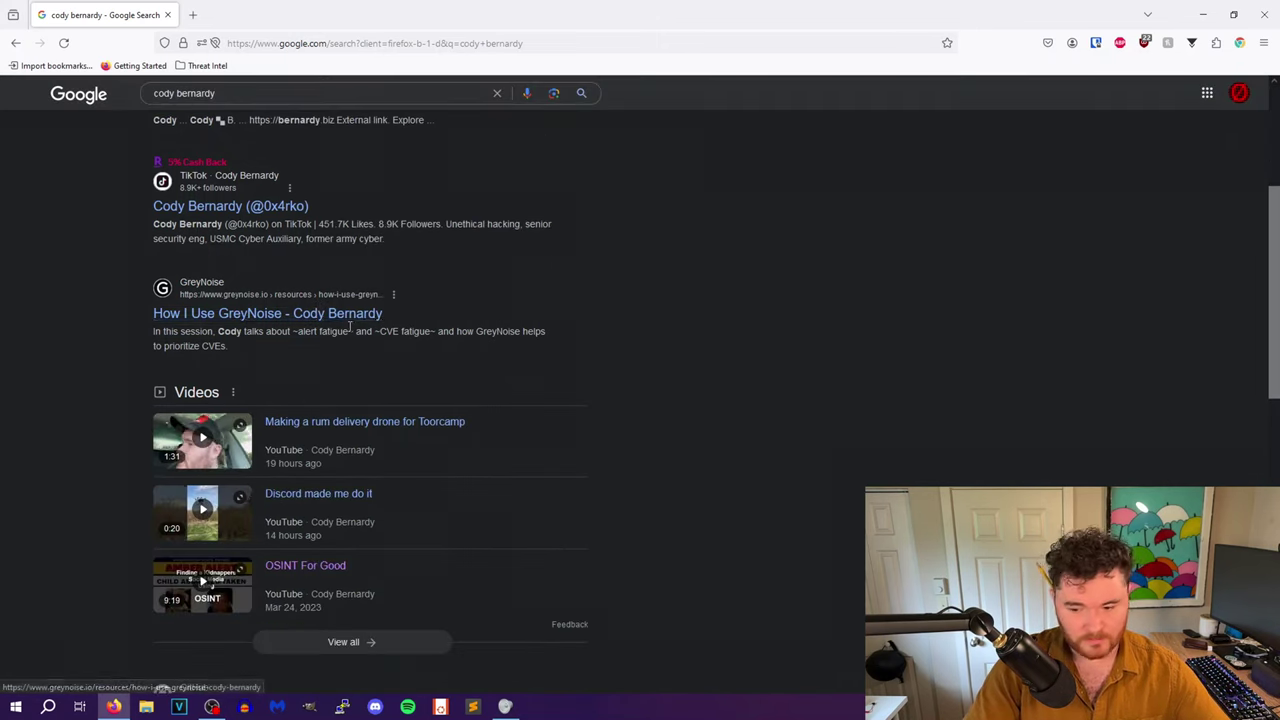
scroll(357, 325, down, 5)
scroll(363, 452, down, 1)
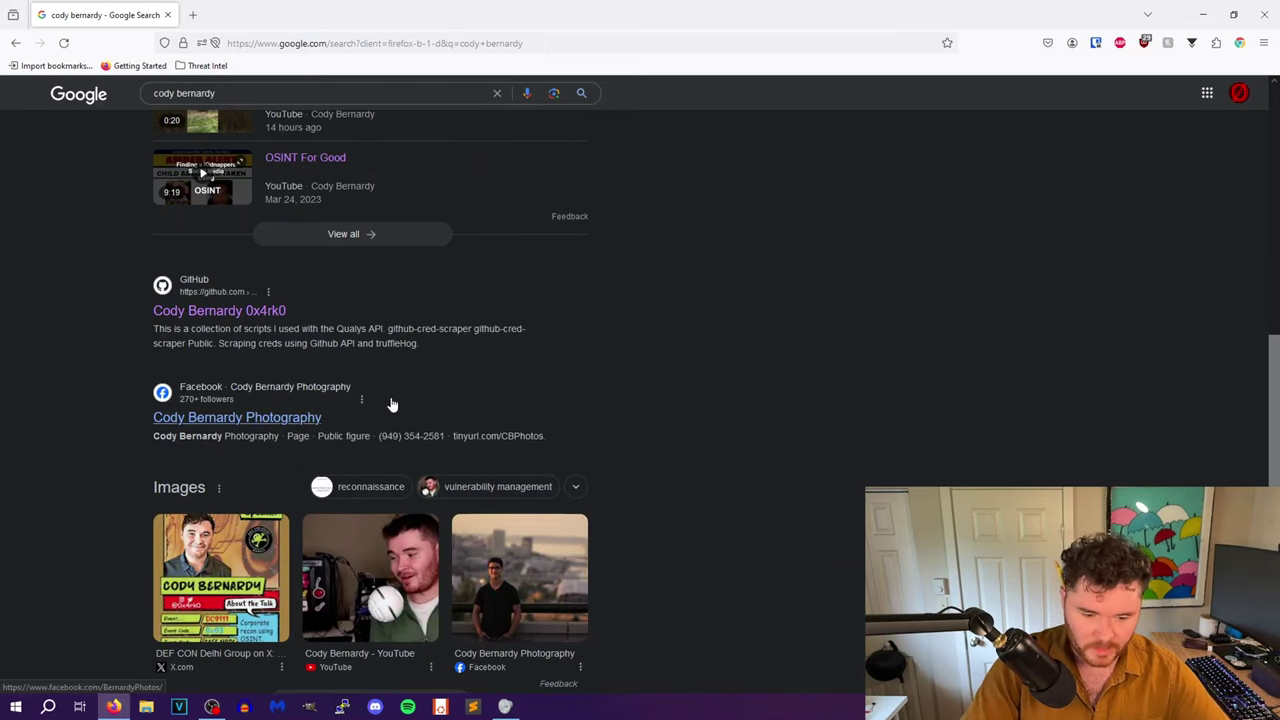
scroll(392, 404, down, 5)
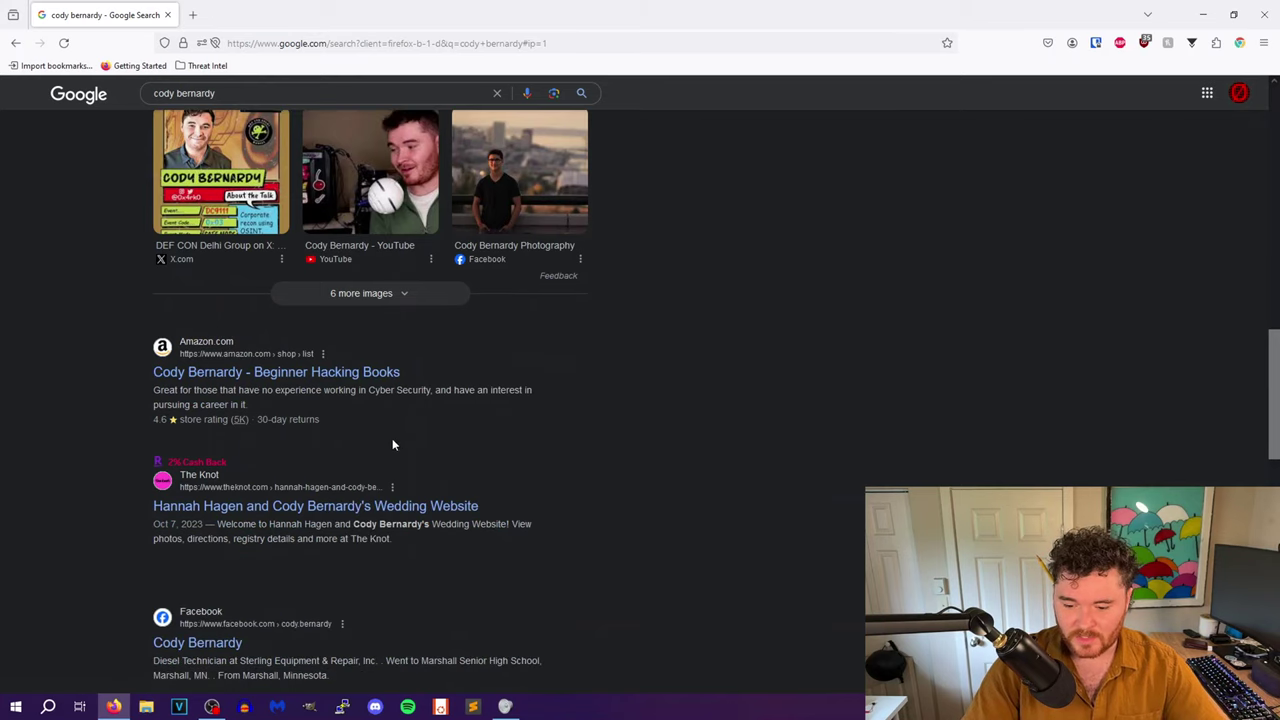
scroll(505, 460, up, 12)
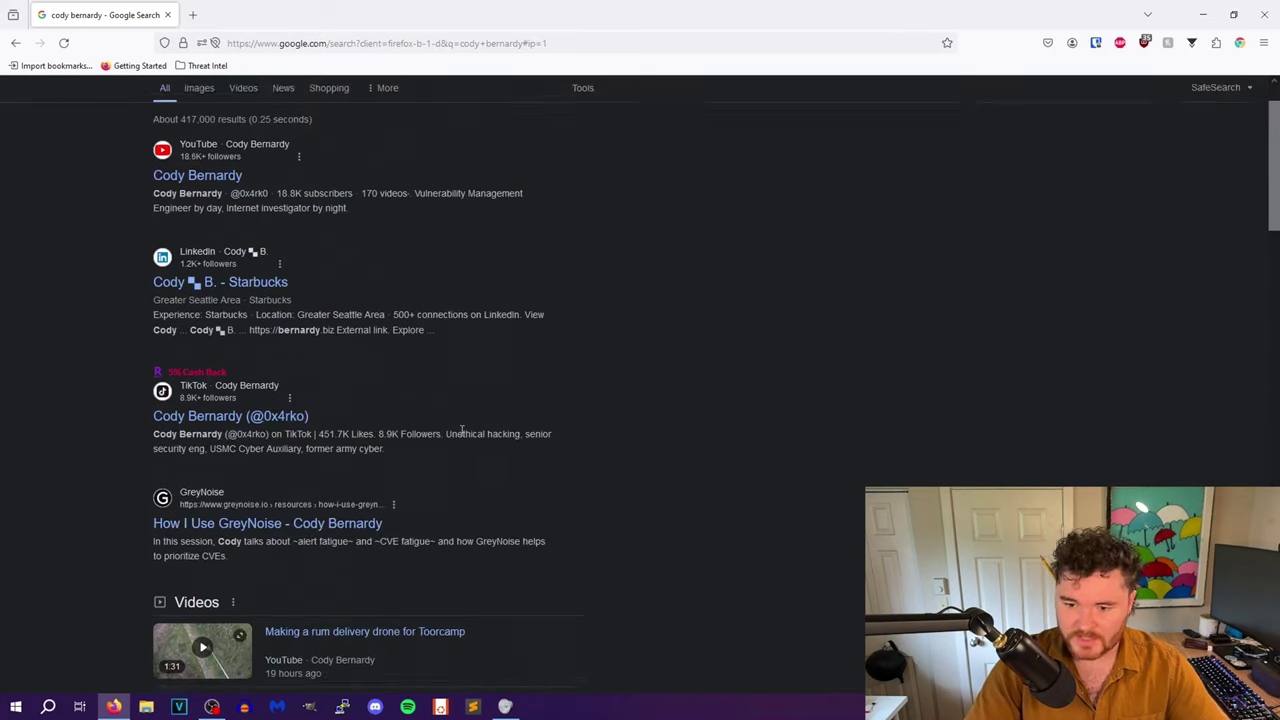
scroll(462, 434, up, 1)
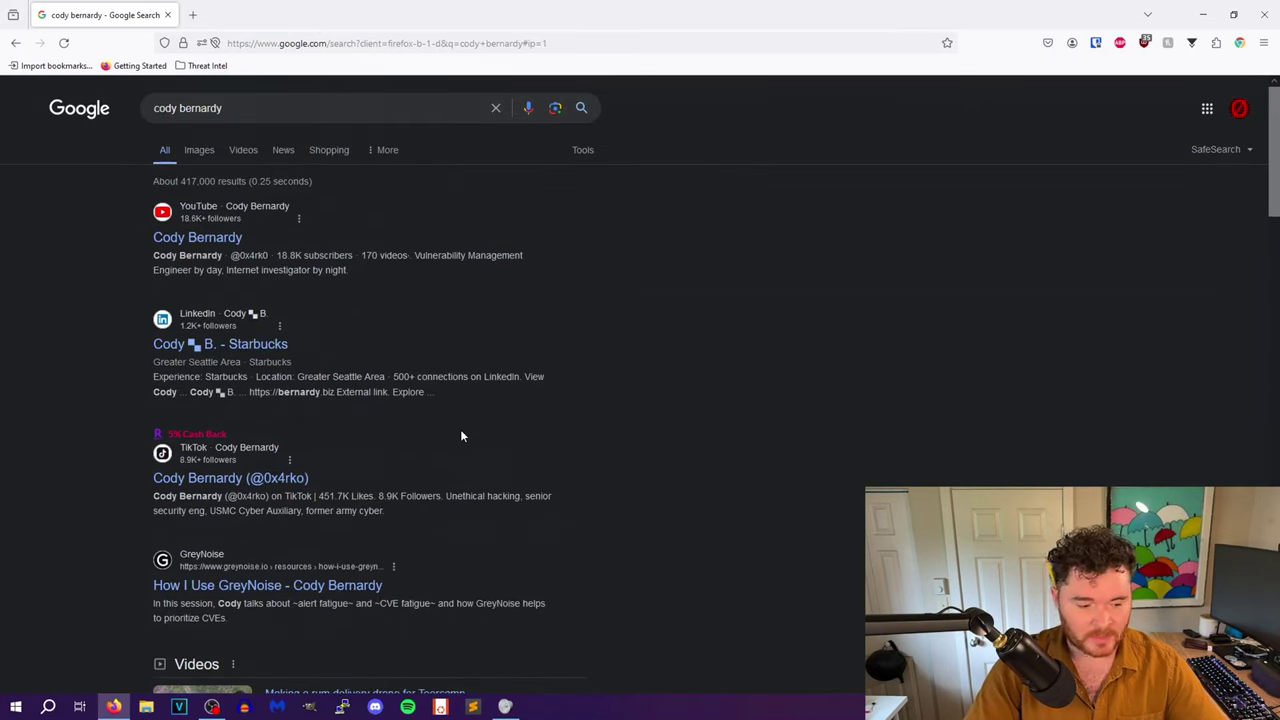
- Switch the name search to Google Images and scan the photo grid
click(195, 152)
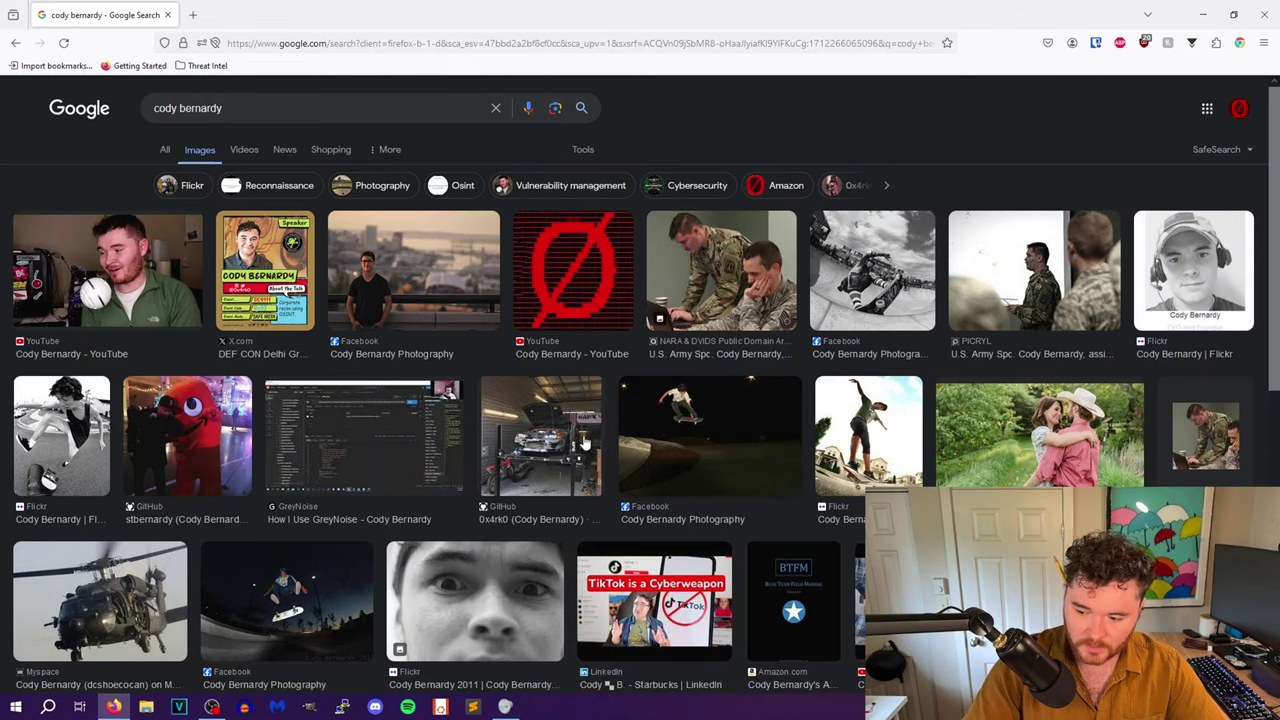
scroll(401, 323, down, 3)
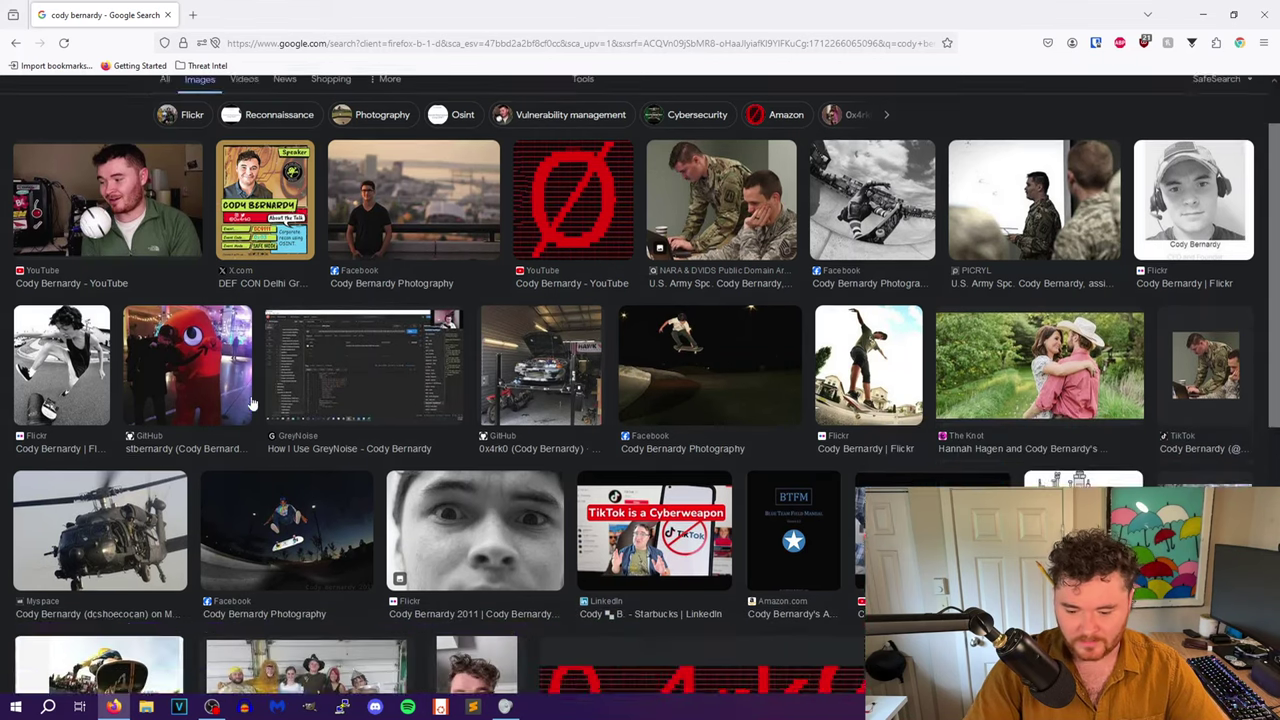
scroll(815, 413, up, 3)
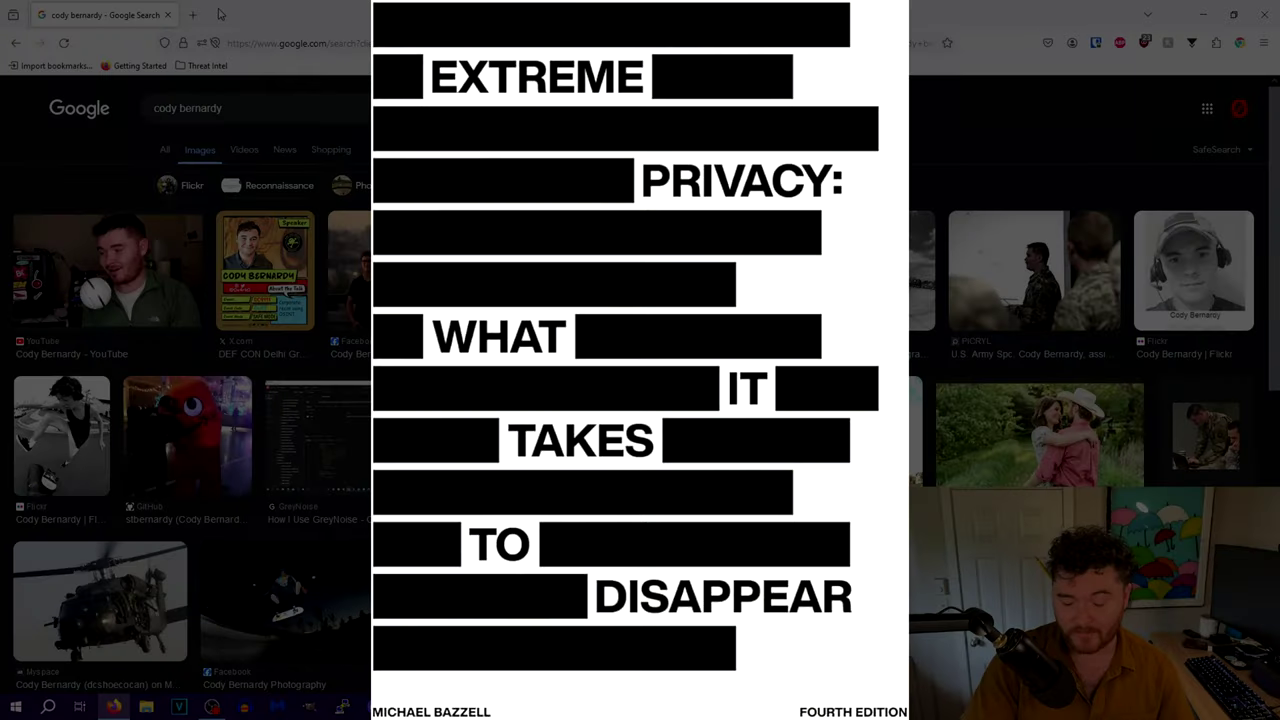
- Load inteltechniques.com/links.html and open the Data Removal Guide in a new tab
click(280, 38)
click(270, 226)
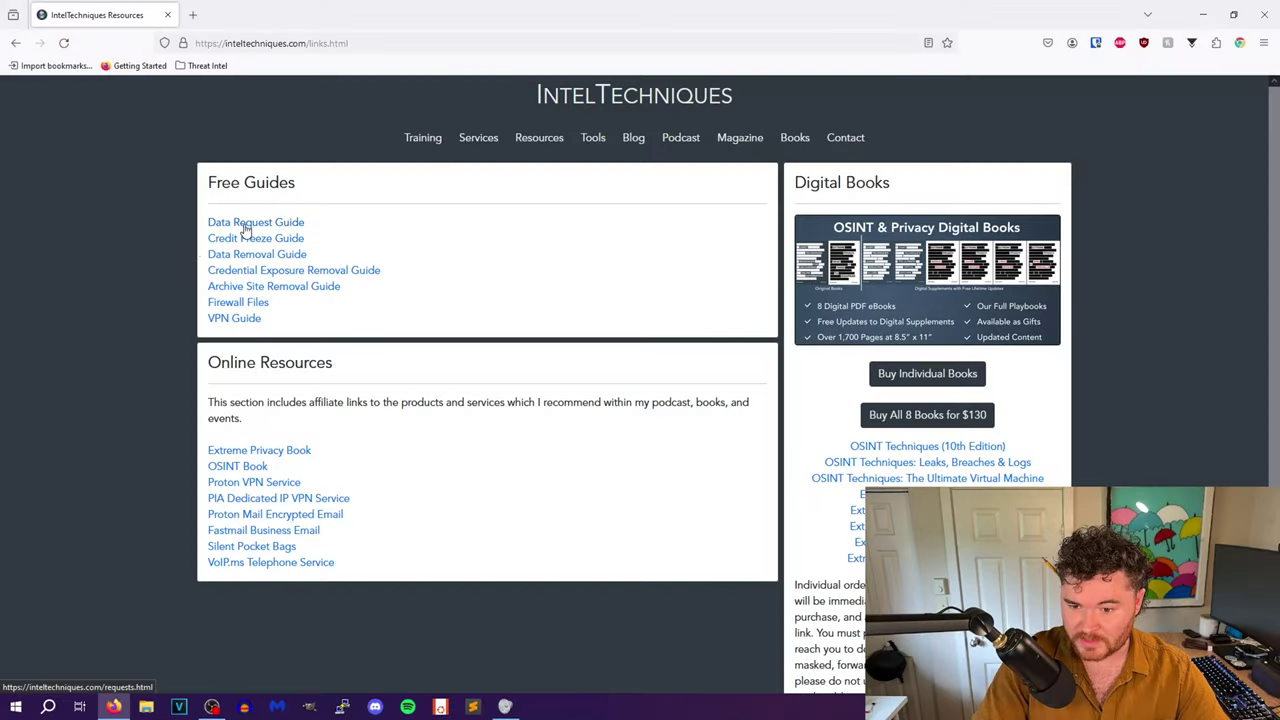
right_click(254, 226)
click(262, 234)
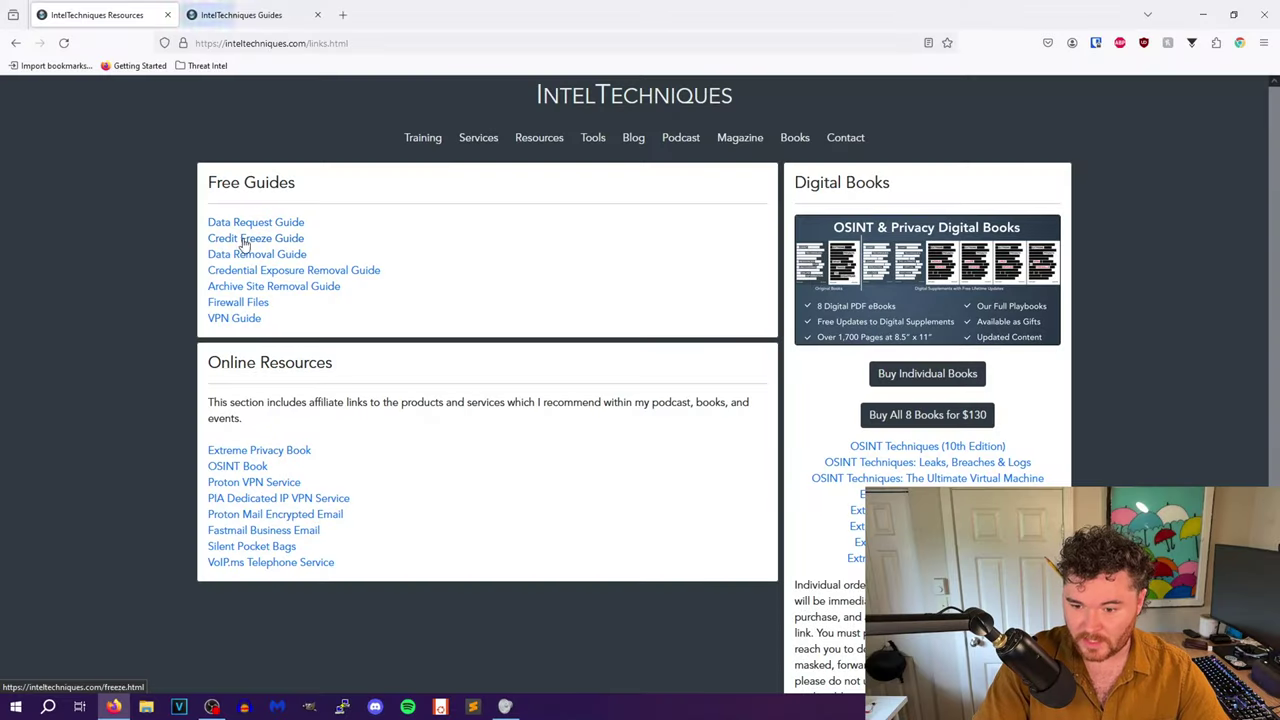
right_click(224, 256)
click(245, 266)
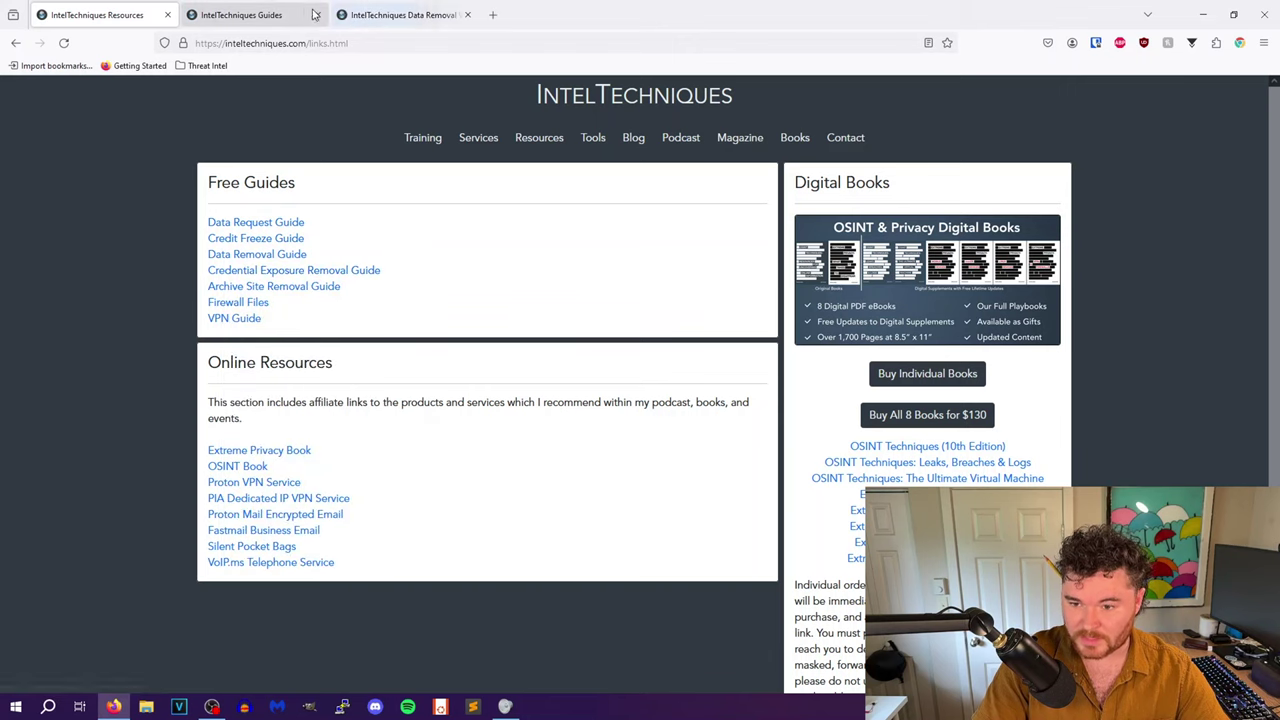
click(313, 14)
click(317, 14)
- Browse the guide's broker entries such as Apollo, Archives and Arivify
scroll(443, 346, down, 5)
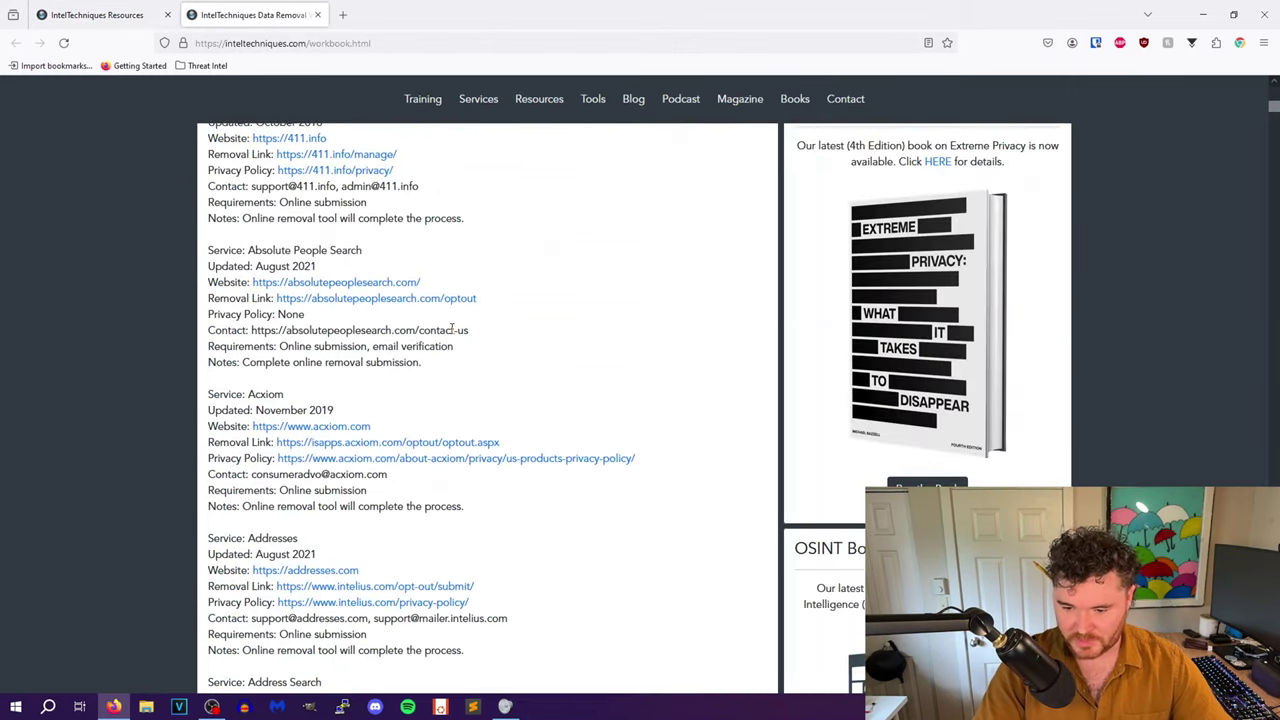
scroll(452, 332, down, 3)
scroll(517, 317, down, 3)
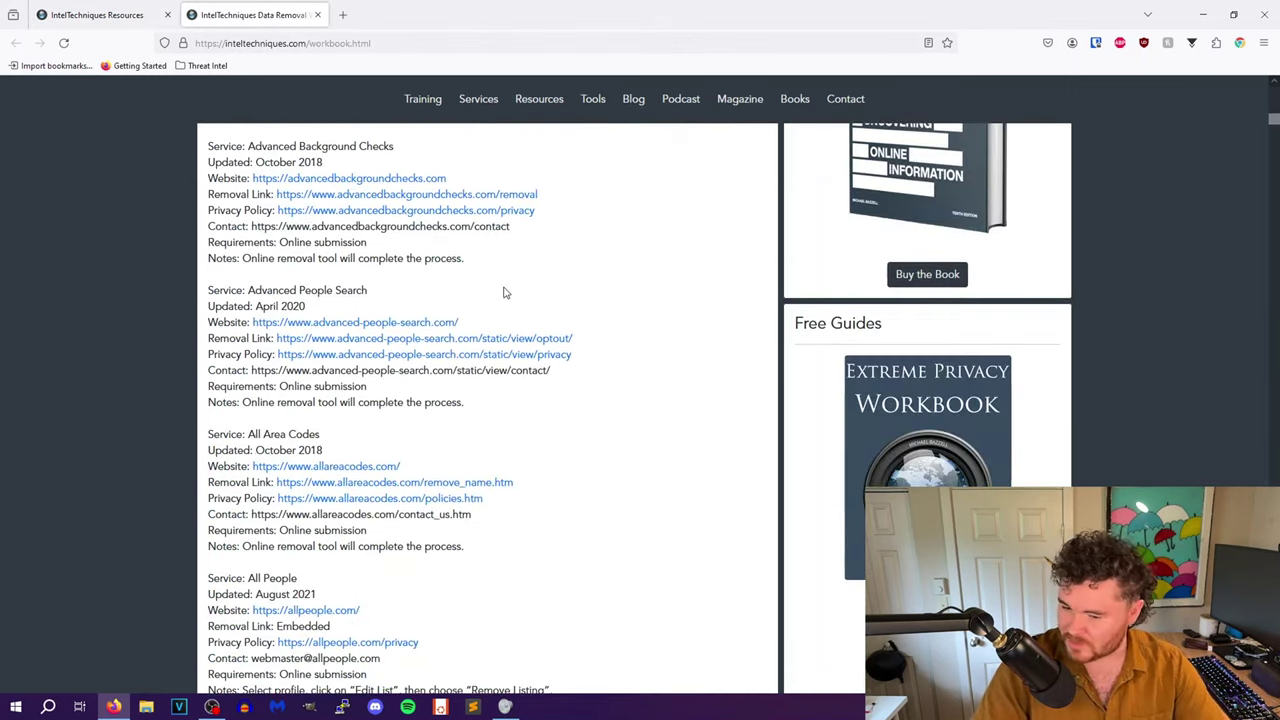
scroll(504, 292, down, 1)
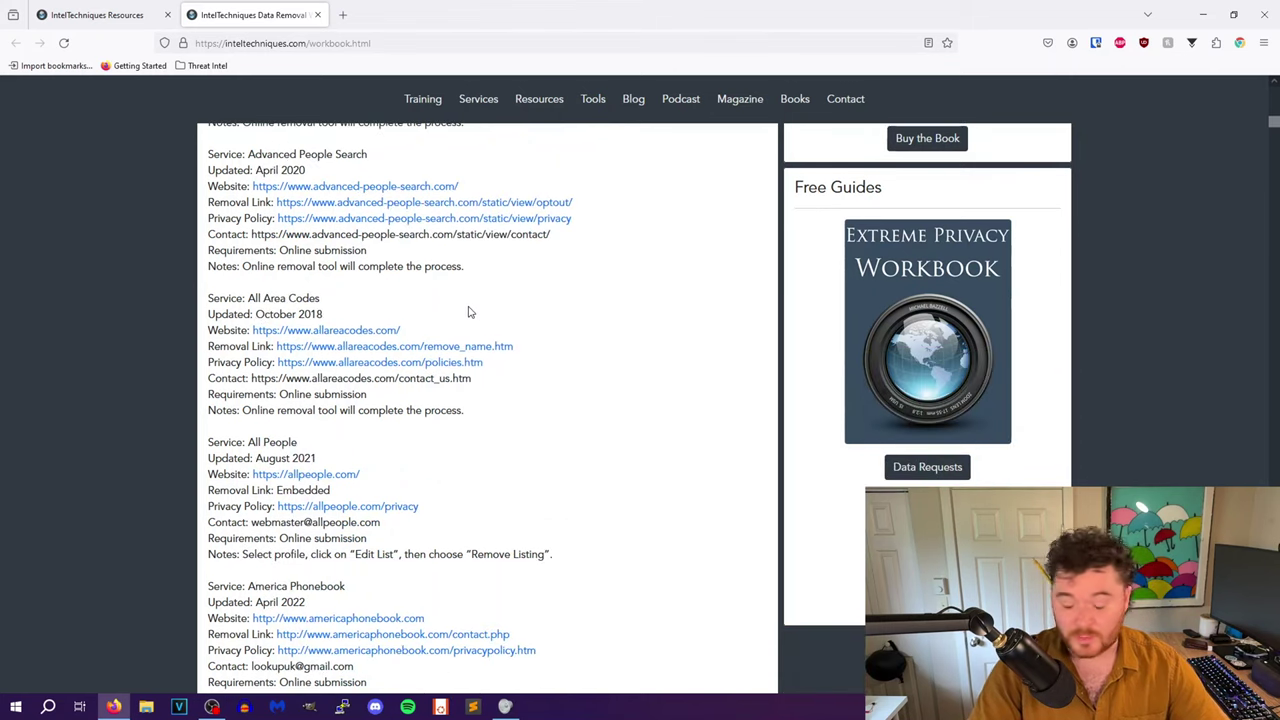
scroll(467, 312, down, 4)
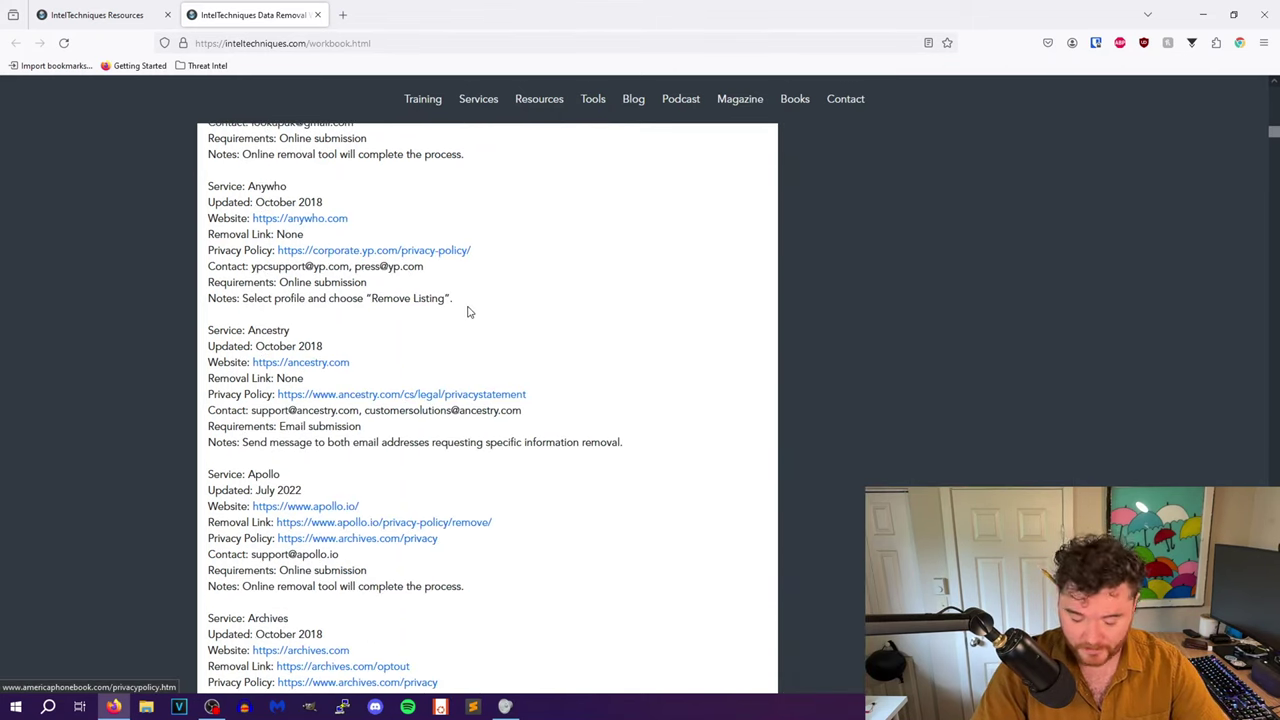
scroll(468, 310, down, 3)
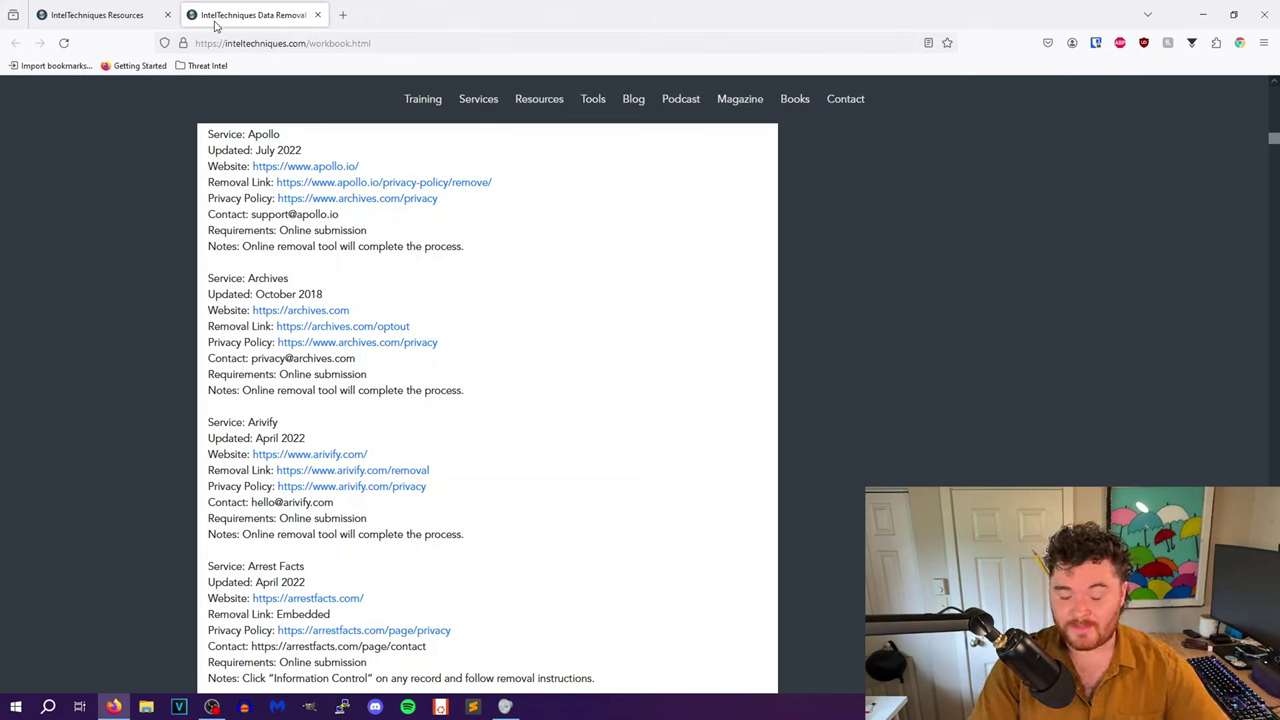
click(265, 43)
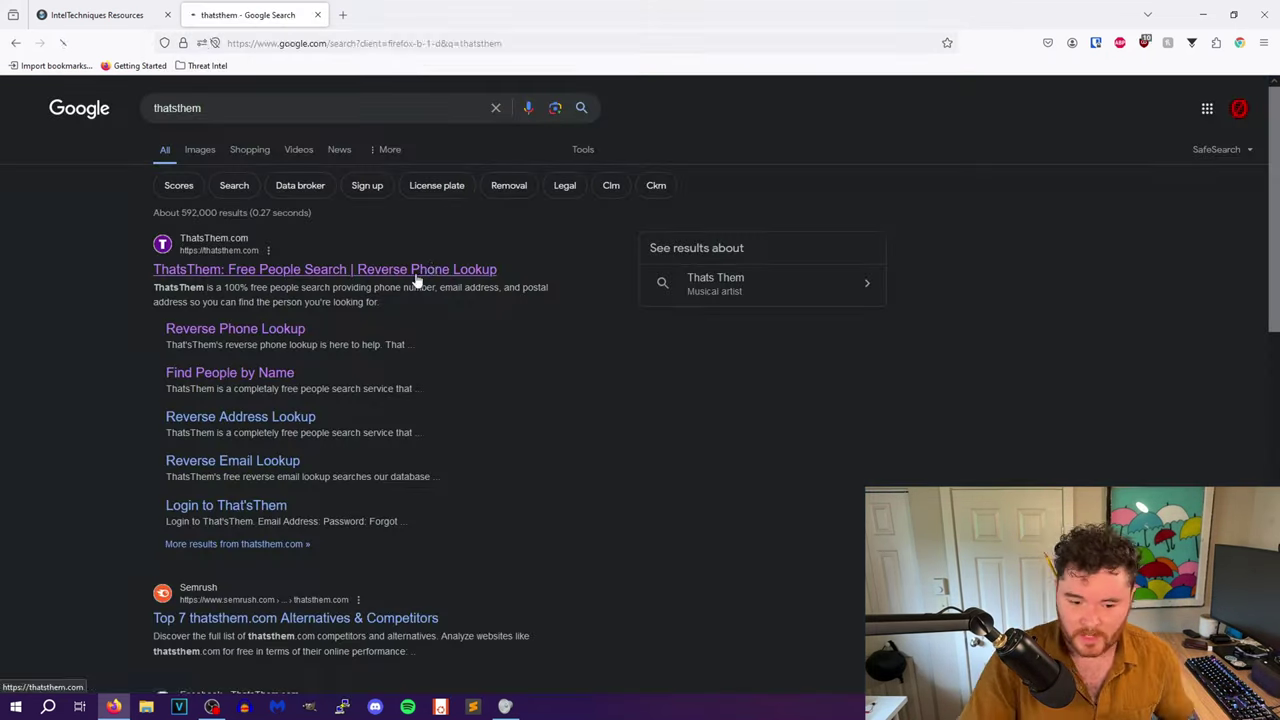
- On thatsthem.com, search for the person's full name with City/State 'wa'
click(430, 268)
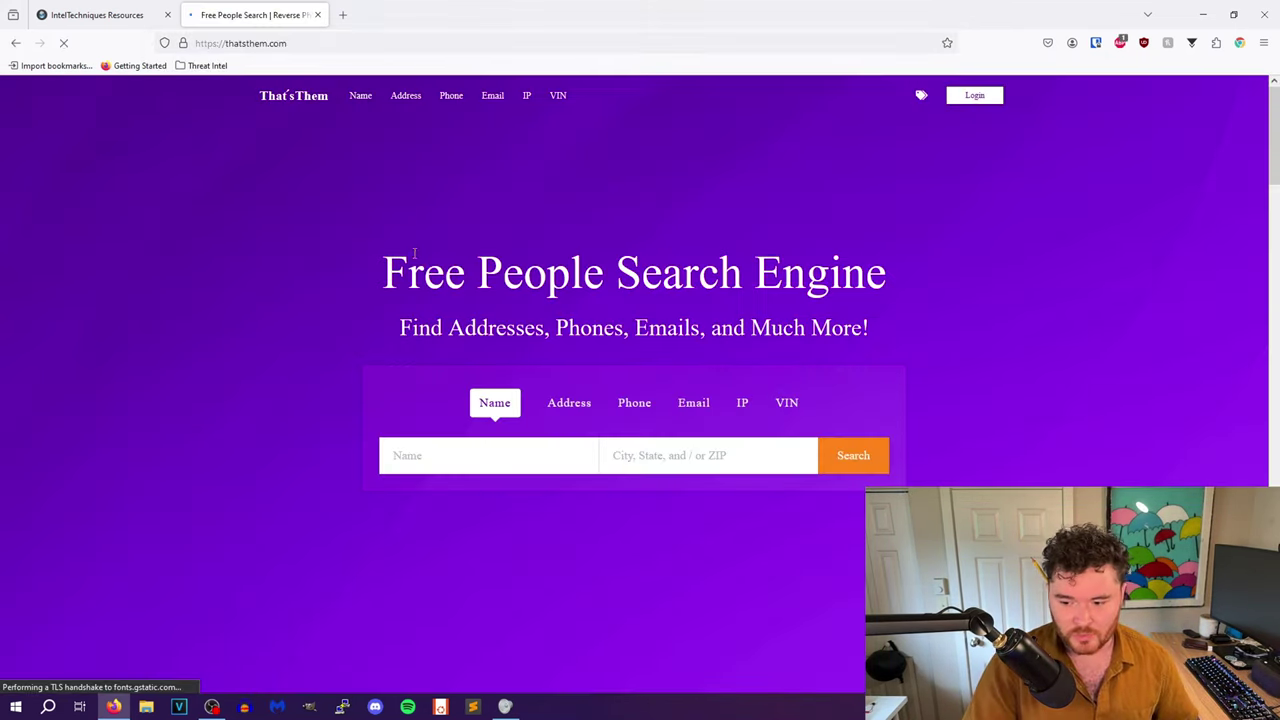
click(484, 449)
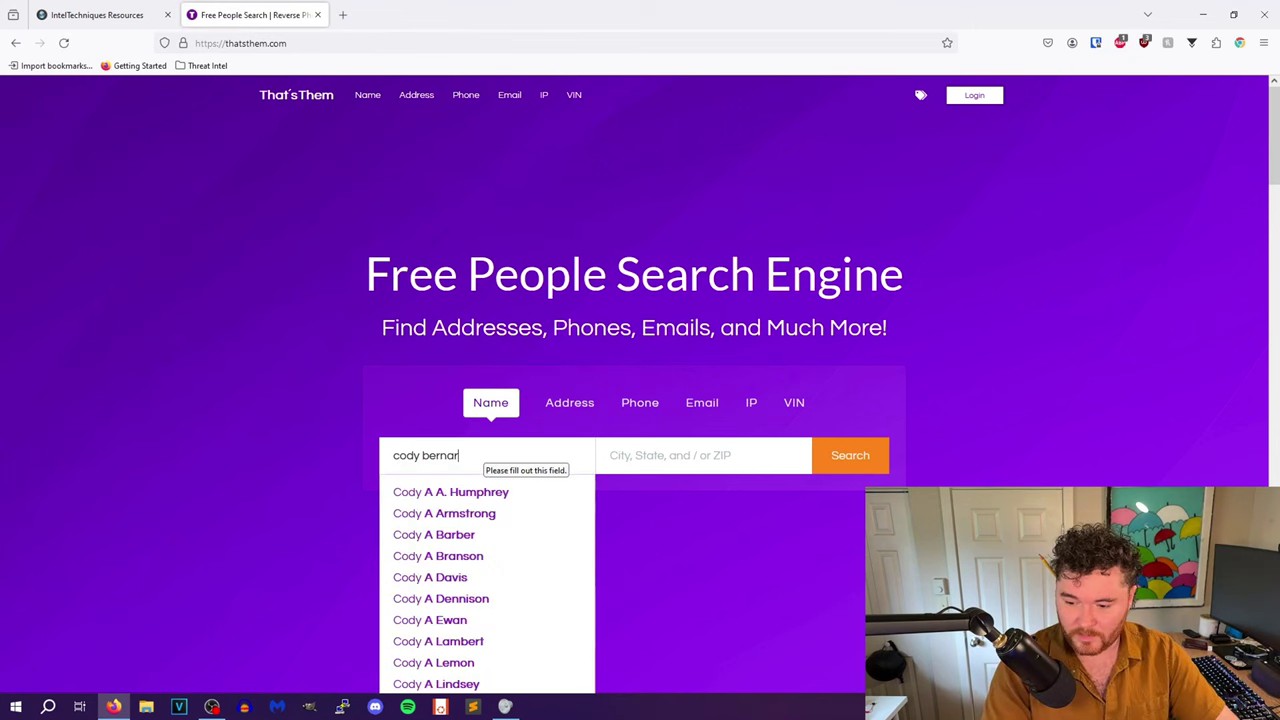
click(672, 448)
text(wa)
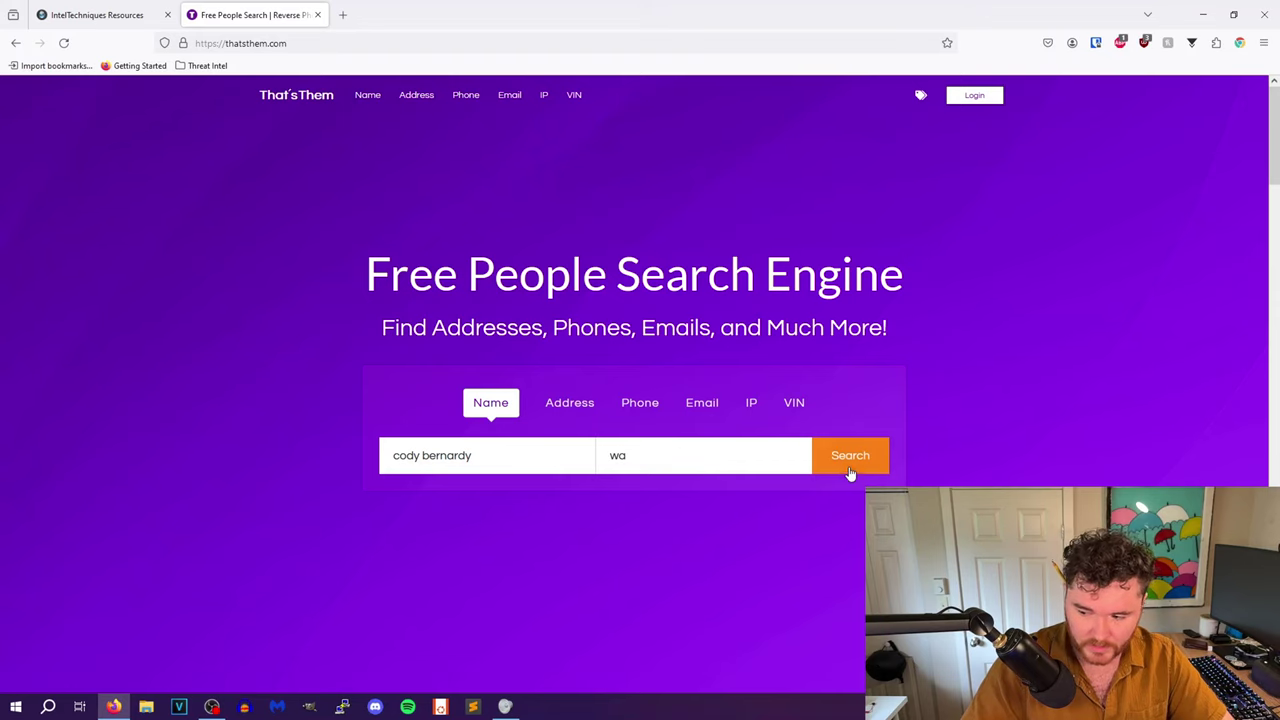
click(849, 470)
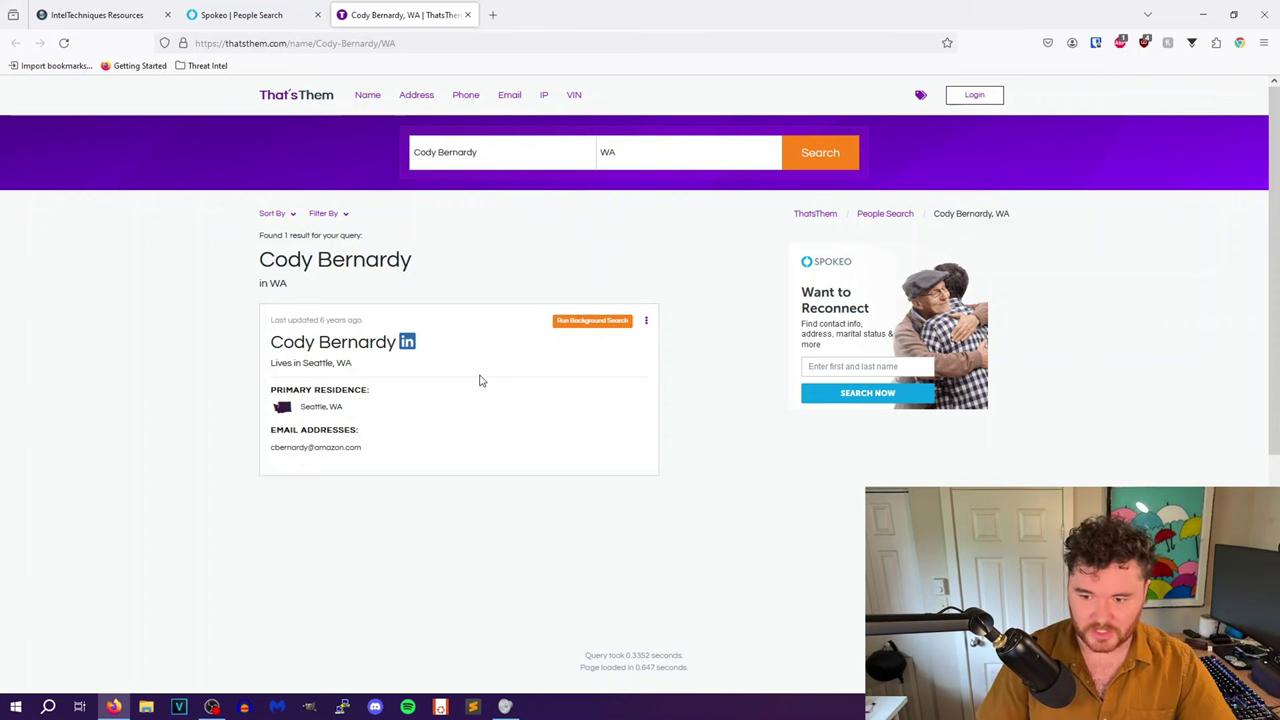
- Check Spokeo's results: no Washington match, one similar person in Minnesota
click(240, 12)
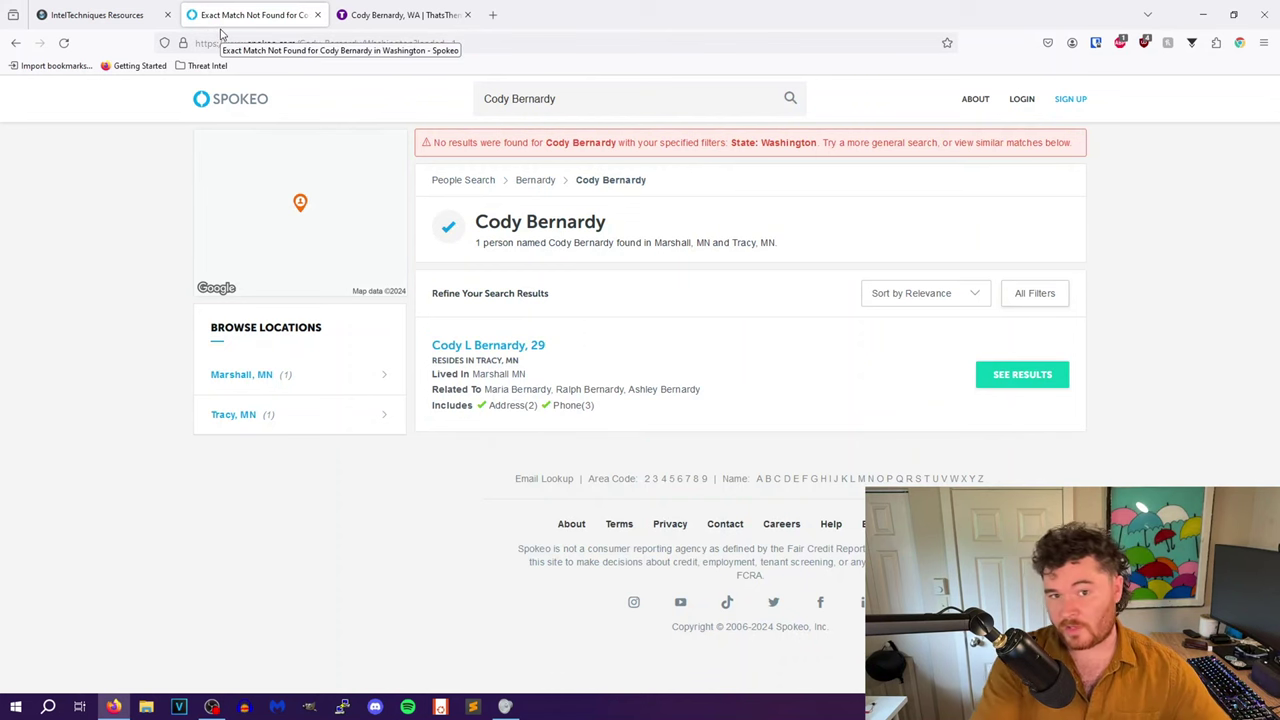
click(103, 9)
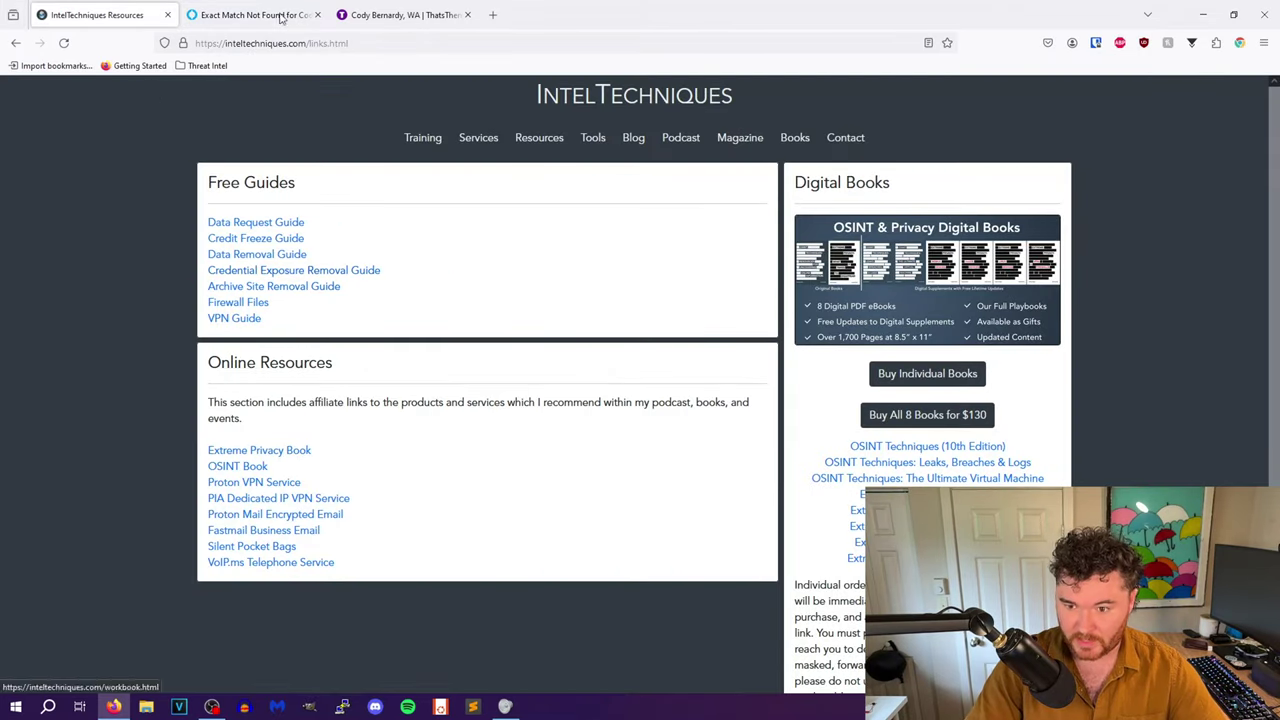
- Find 'spokeo' in the Data Removal Guide
click(251, 255)
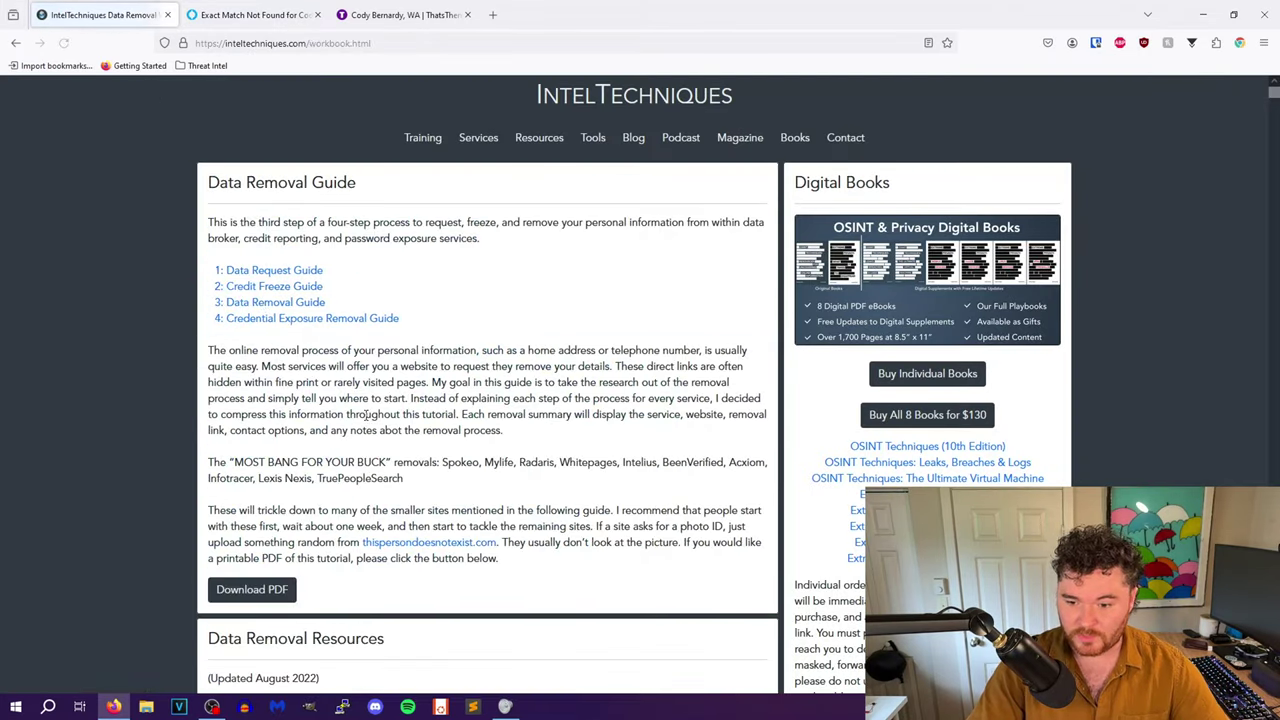
scroll(365, 410, down, 5)
scroll(365, 410, down, 2)
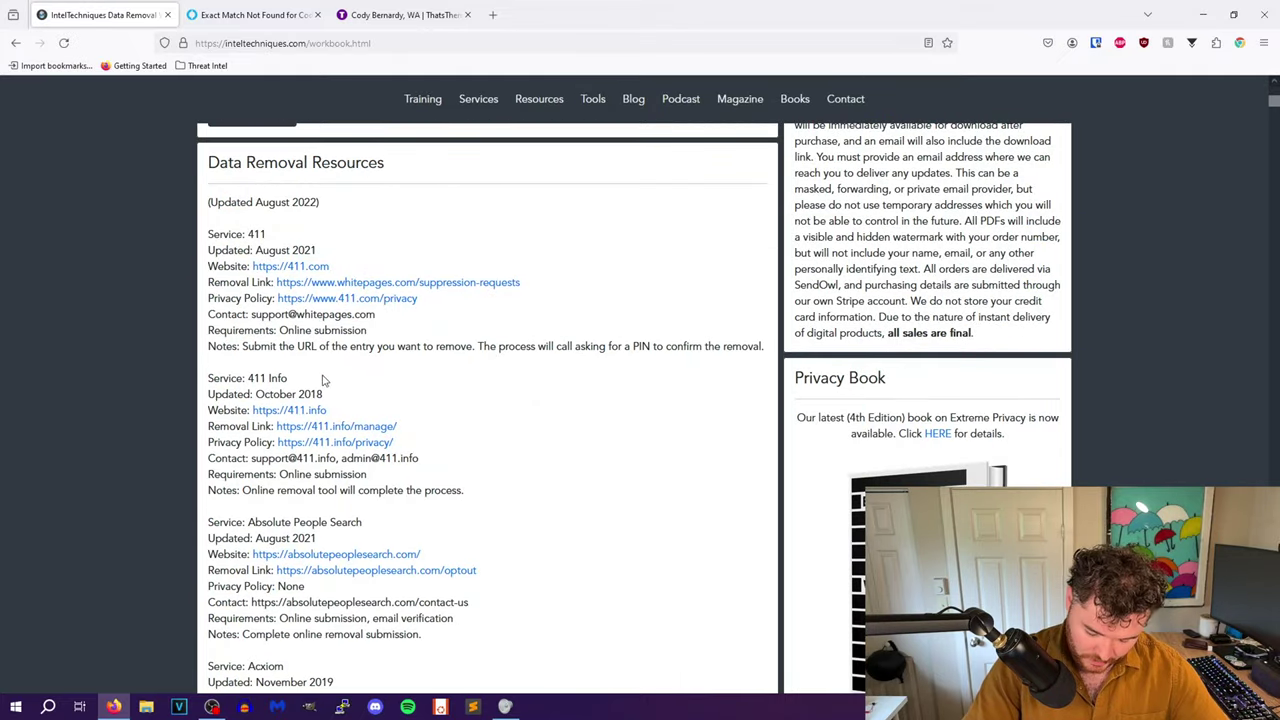
key(ctrl+f)
text(spokeo)
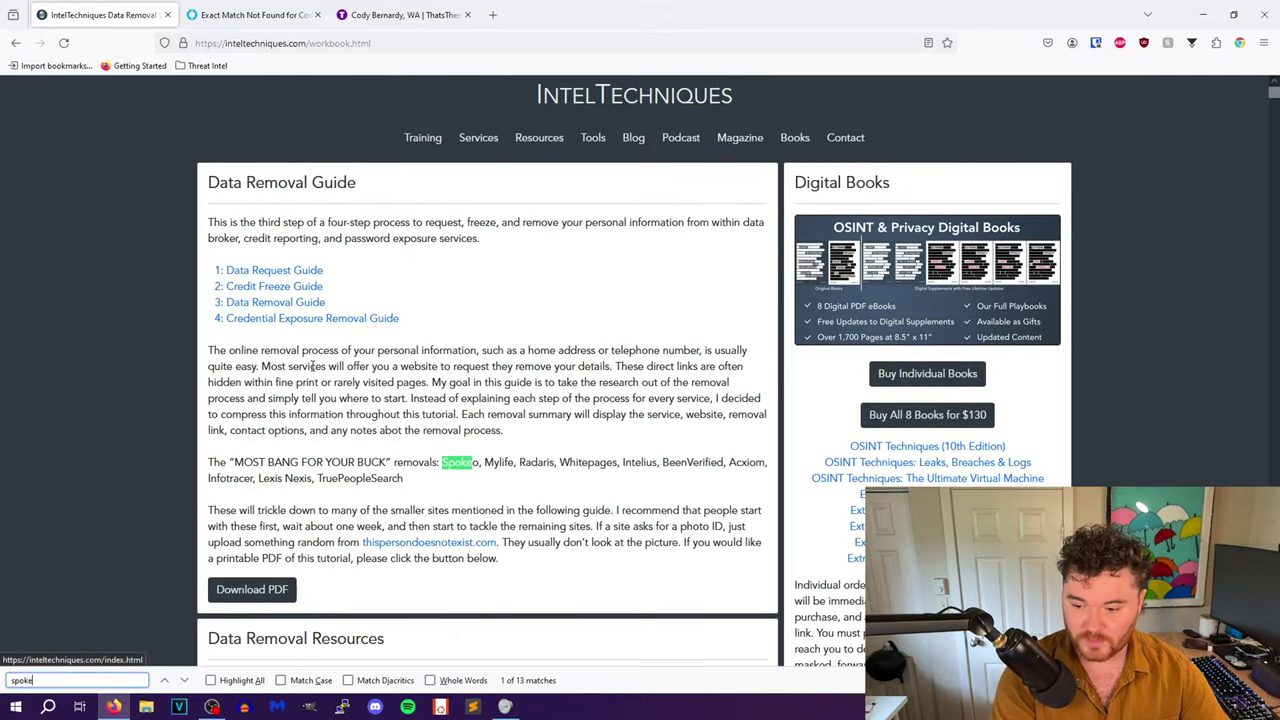
key(Return)
text(\)
key(BackSpace)
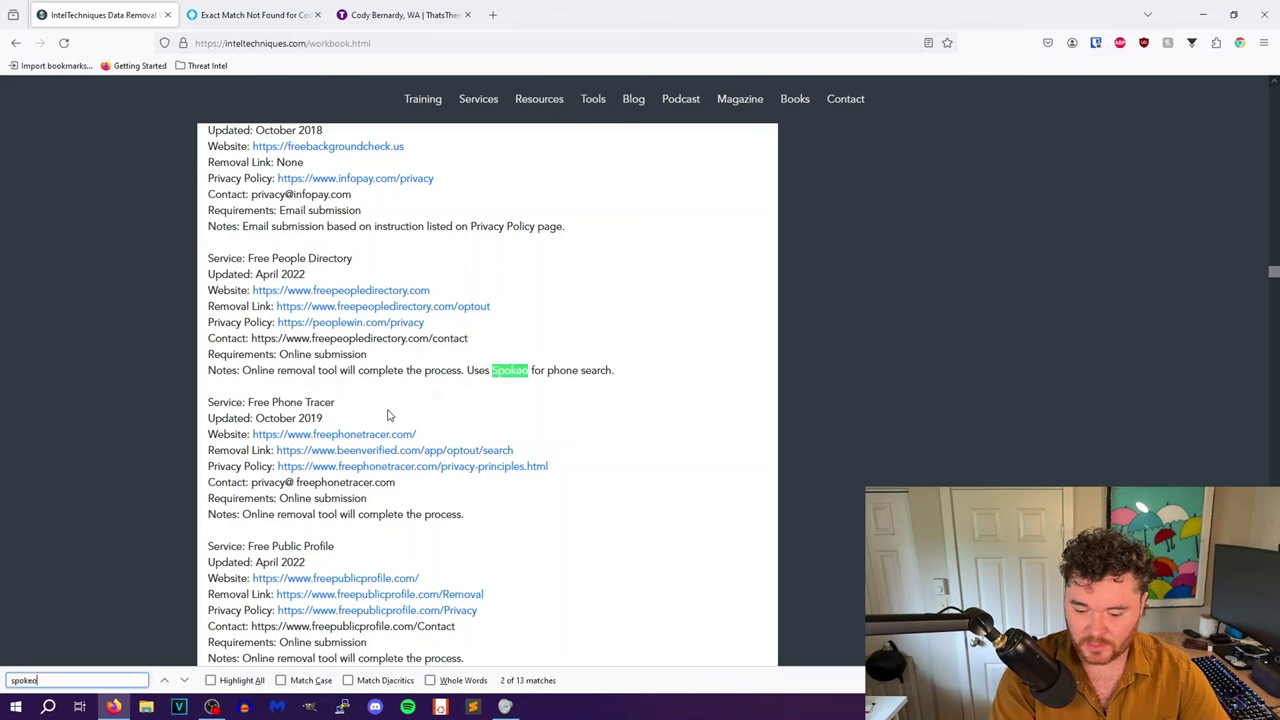
key(Return)
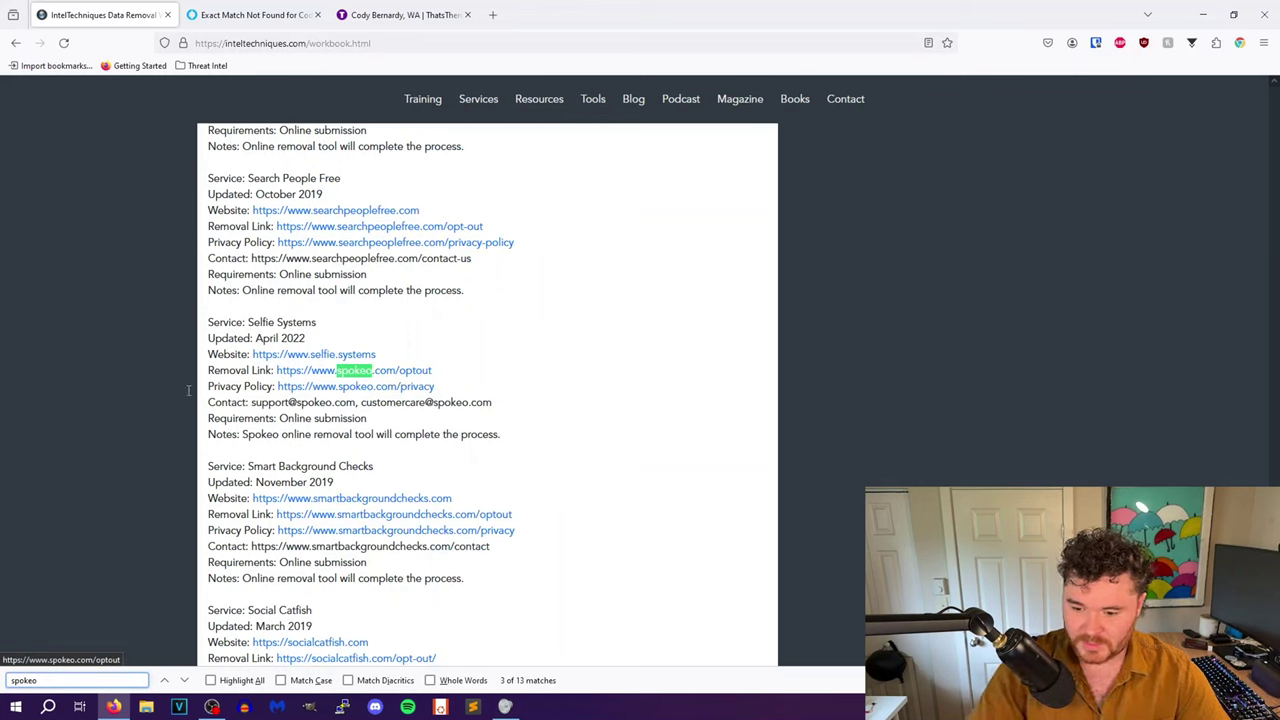
- Open the spokeo.com/optout removal link in a new tab
drag(208, 370, 452, 387)
click(491, 376)
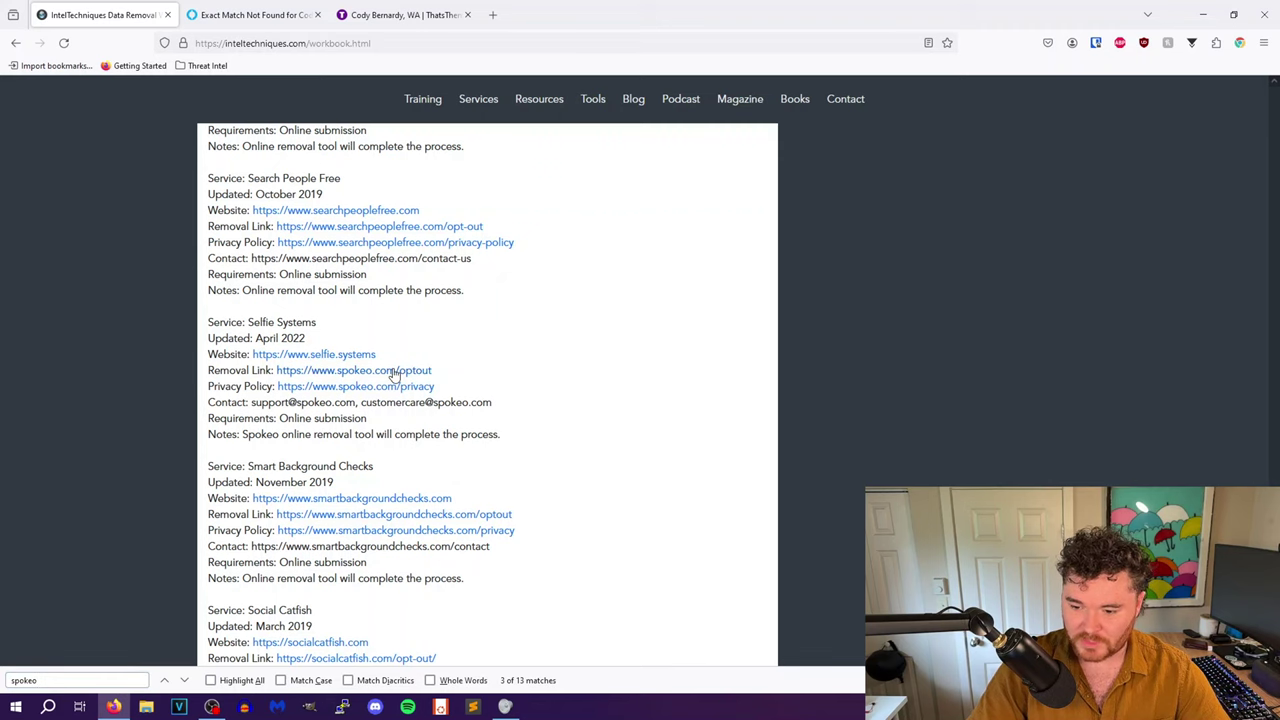
right_click(397, 371)
click(430, 381)
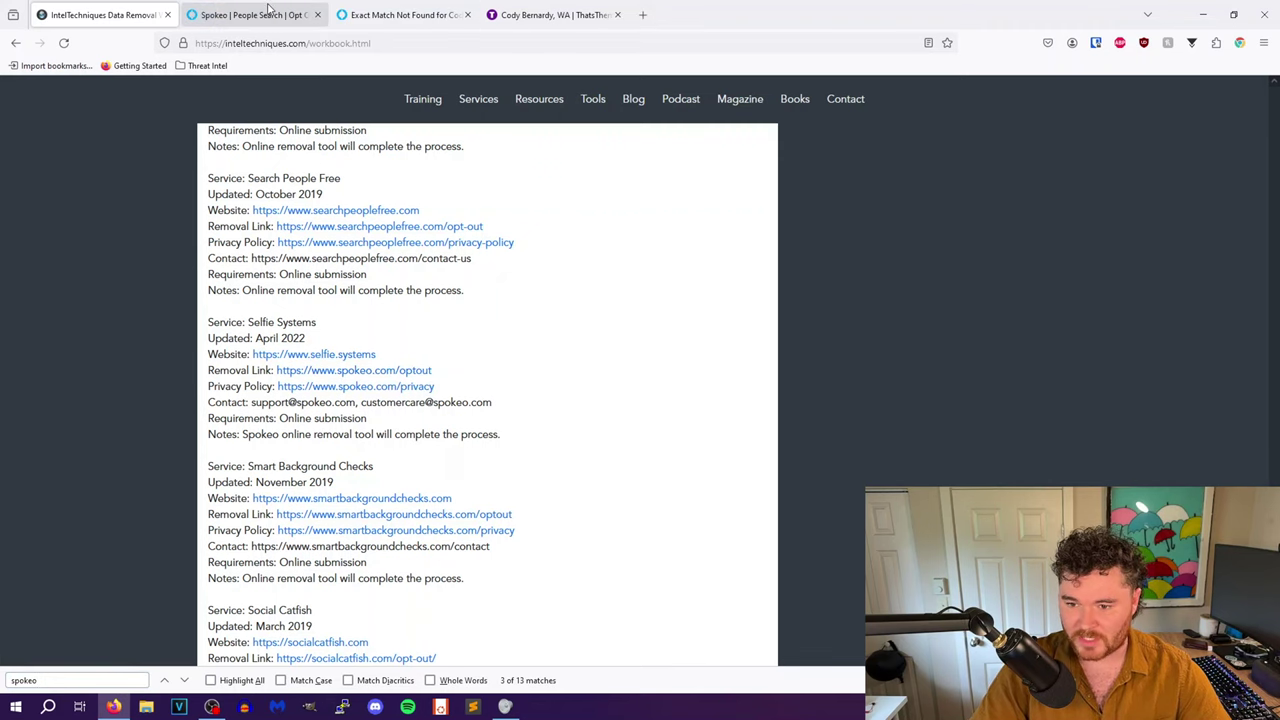
- Review the Spokeo opt-out page, then open the matching person's Spokeo profile in a new tab
click(265, 14)
scroll(470, 440, down, 1)
scroll(470, 440, down, 10)
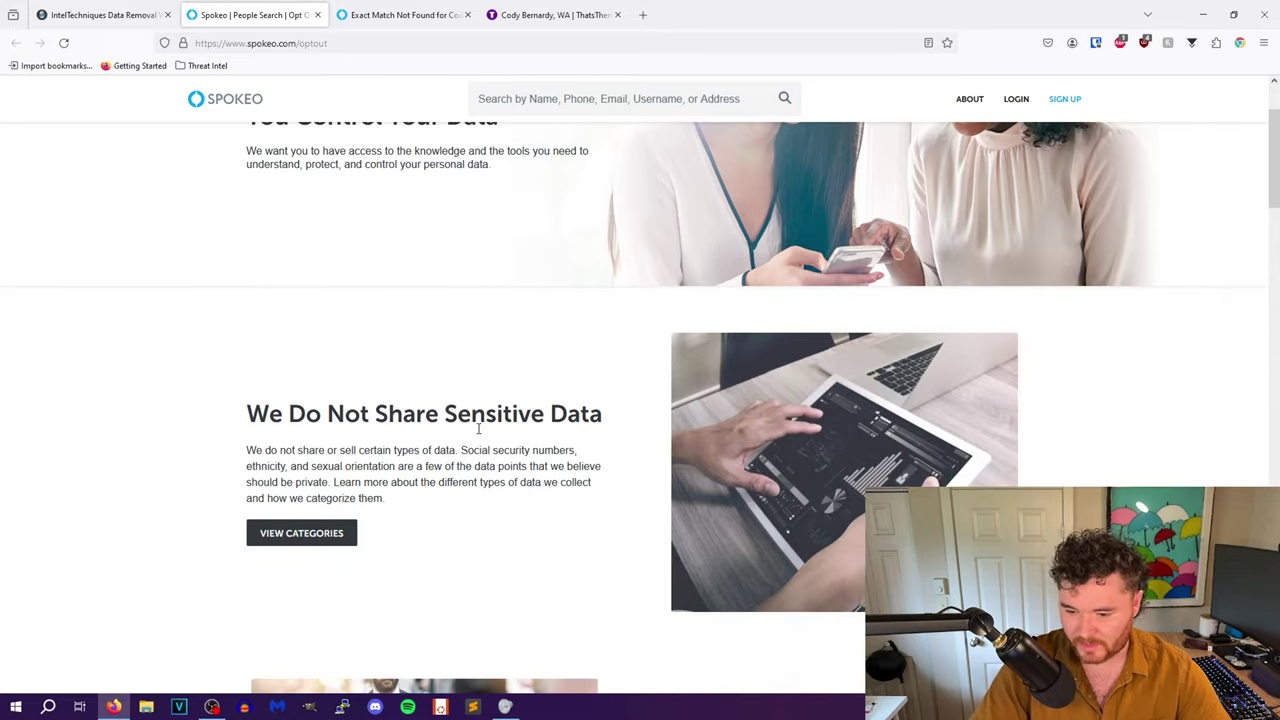
scroll(414, 211, up, 1)
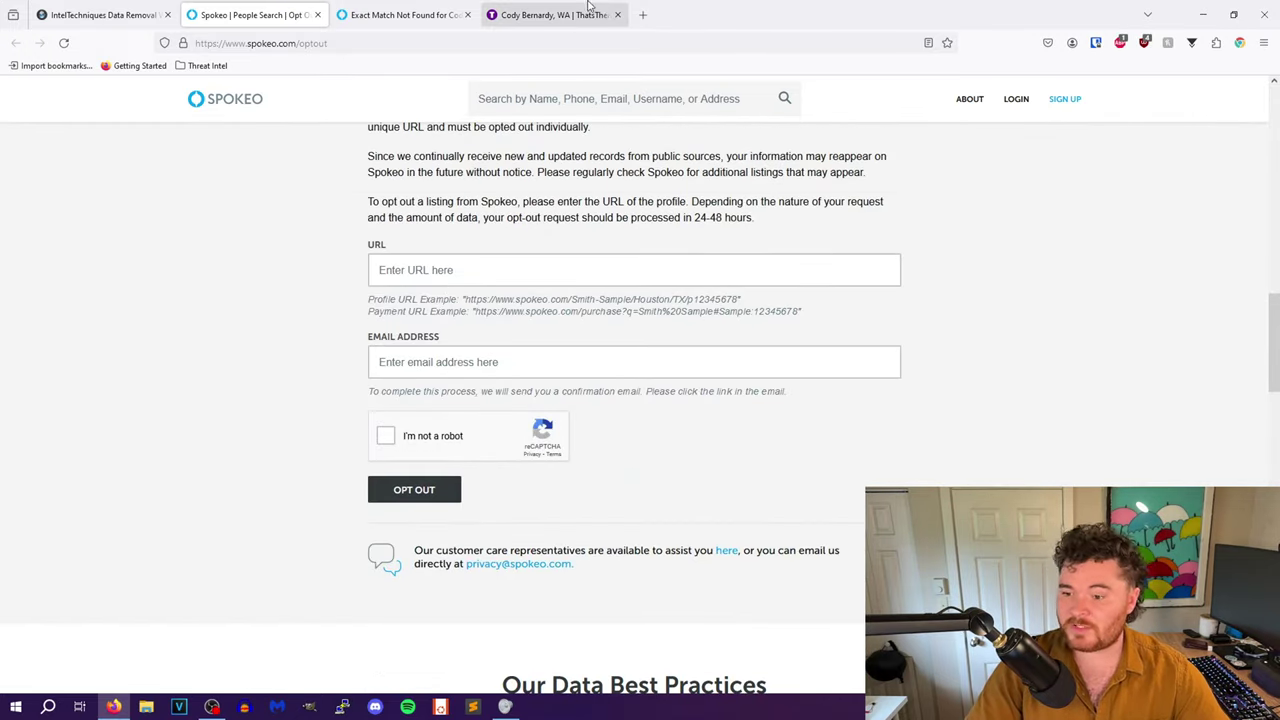
click(642, 14)
text(spokeo)
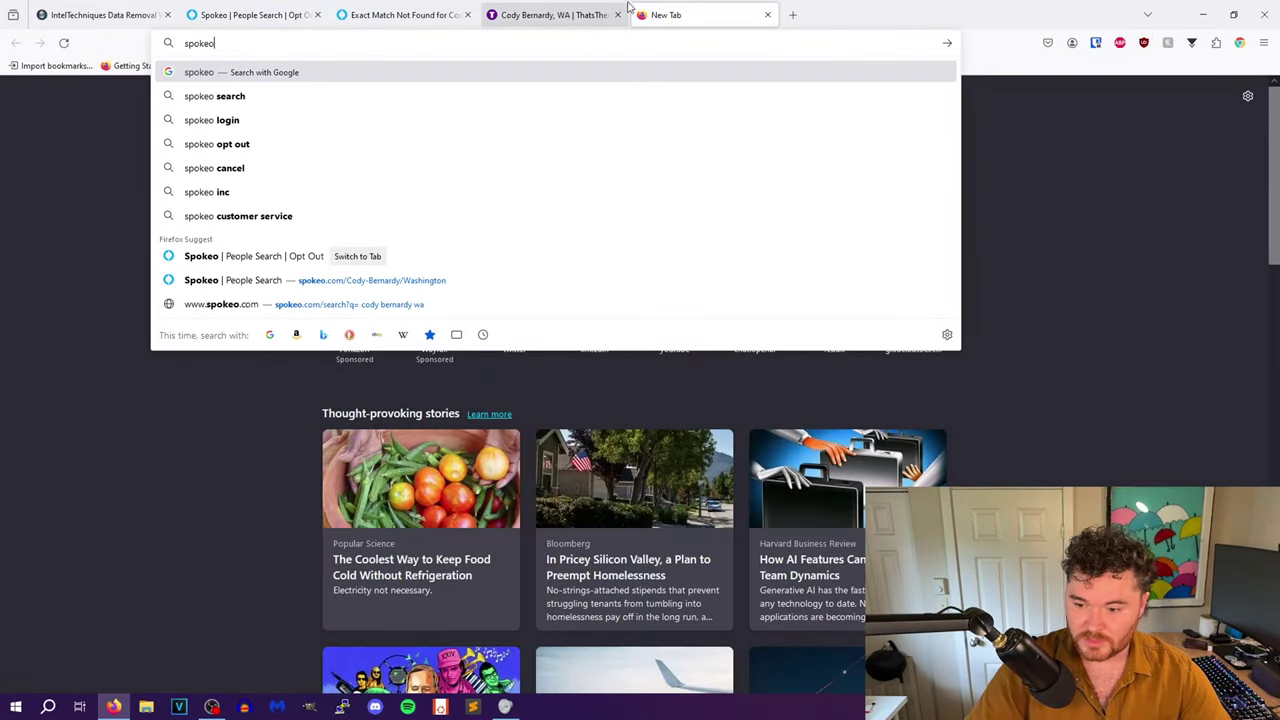
click(407, 282)
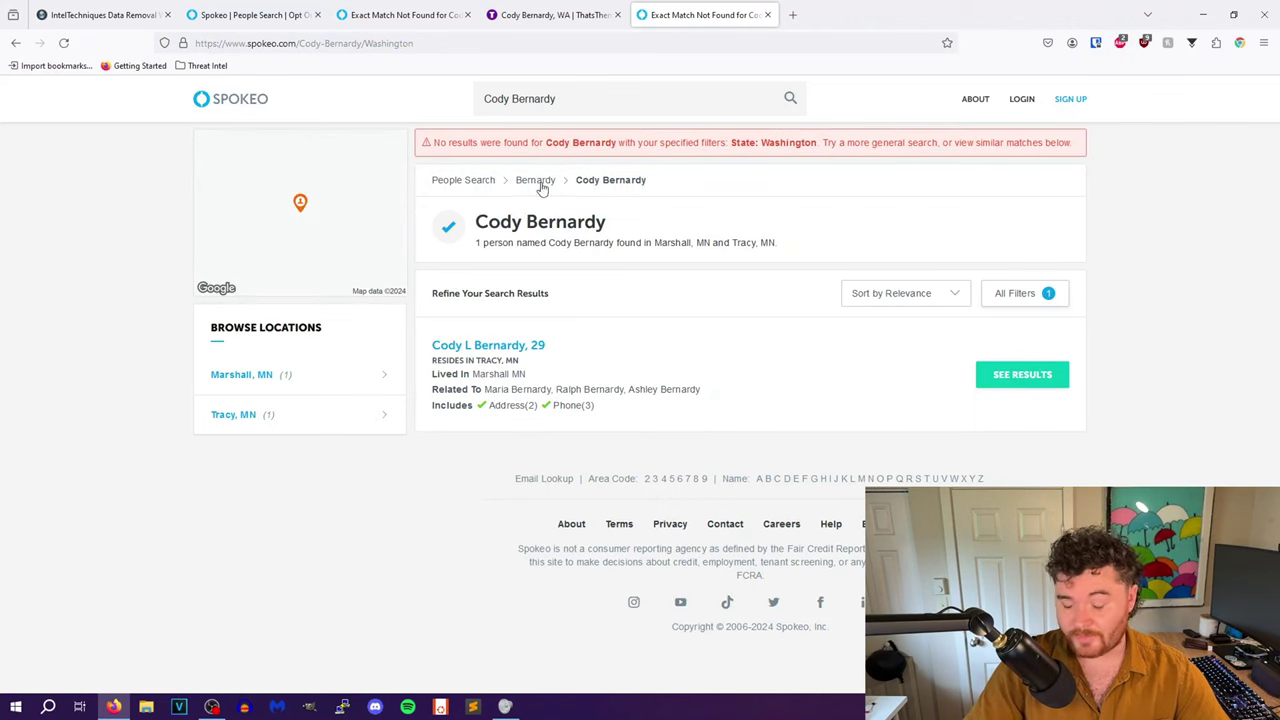
click(535, 347)
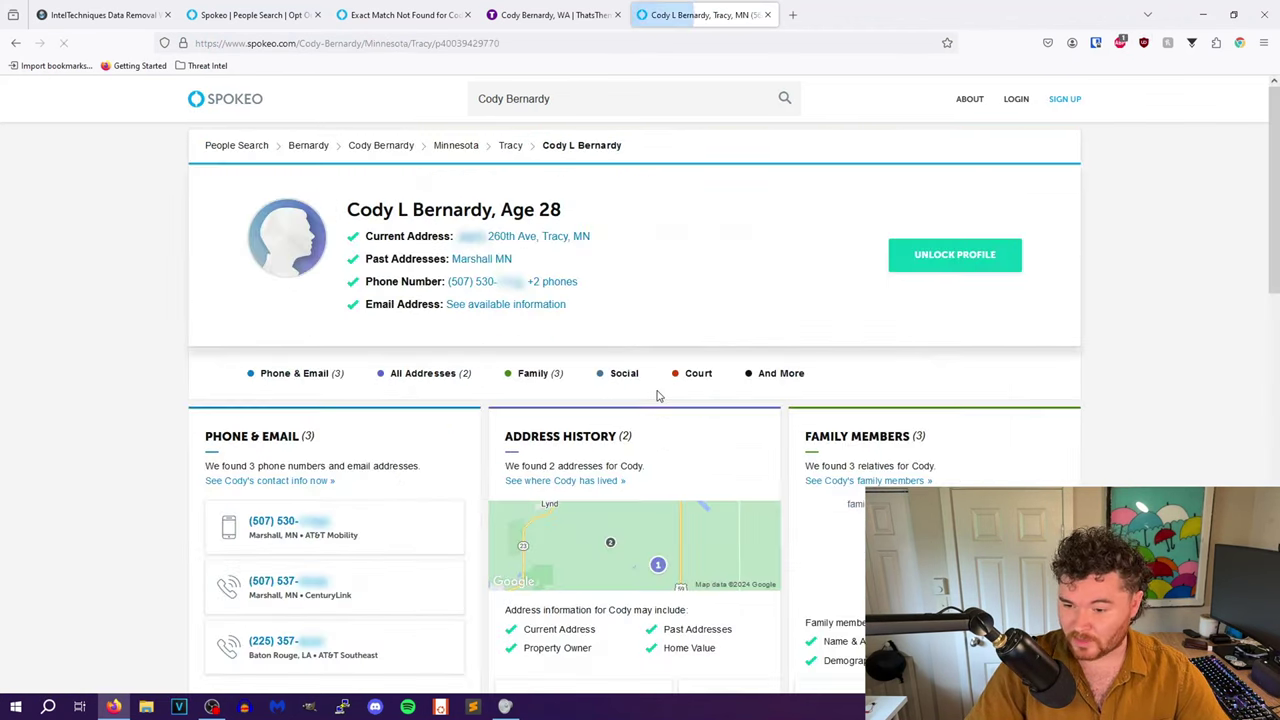
- Copy the profile's web address into the opt-out form's URL field
click(290, 45)
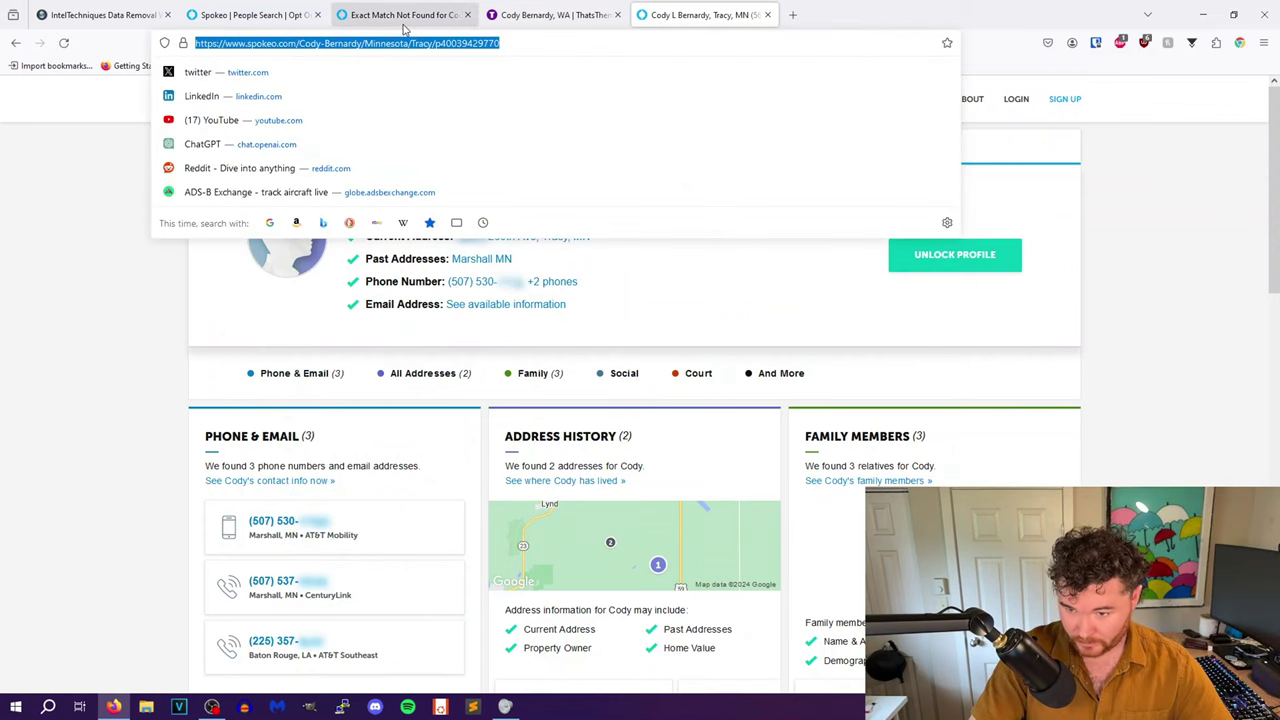
click(255, 15)
click(371, 358)
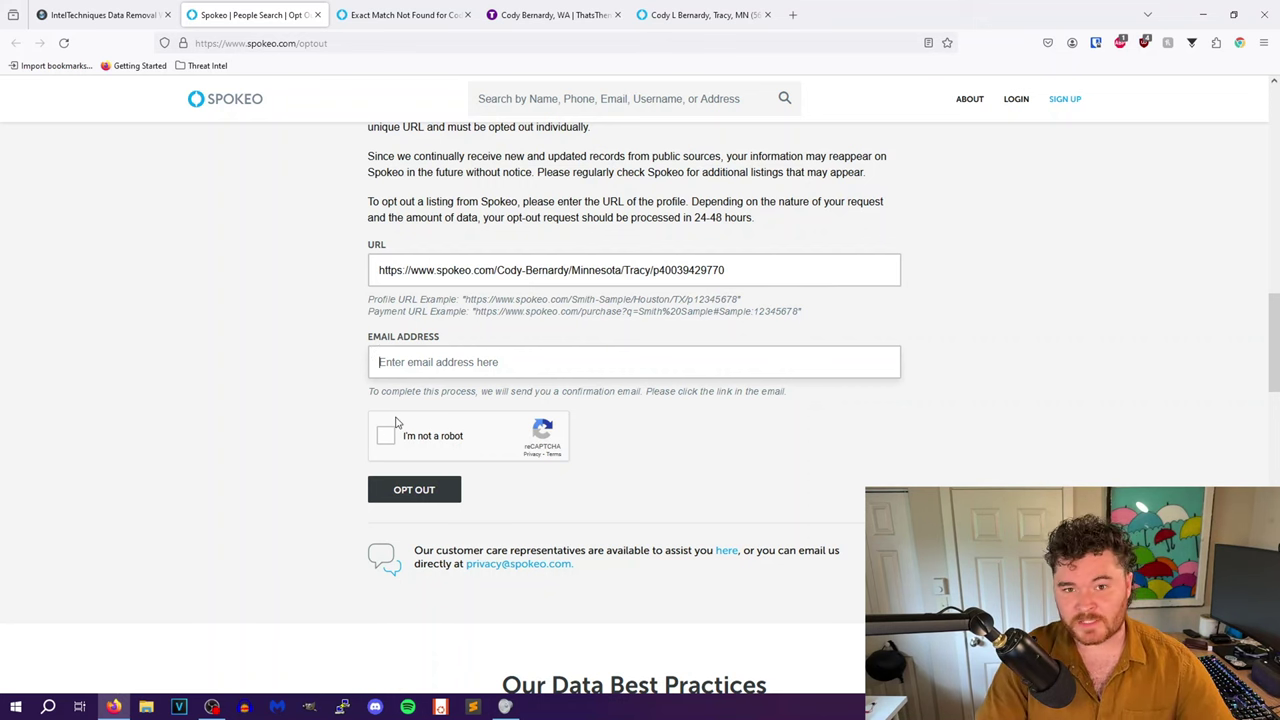
triple_click(533, 219)
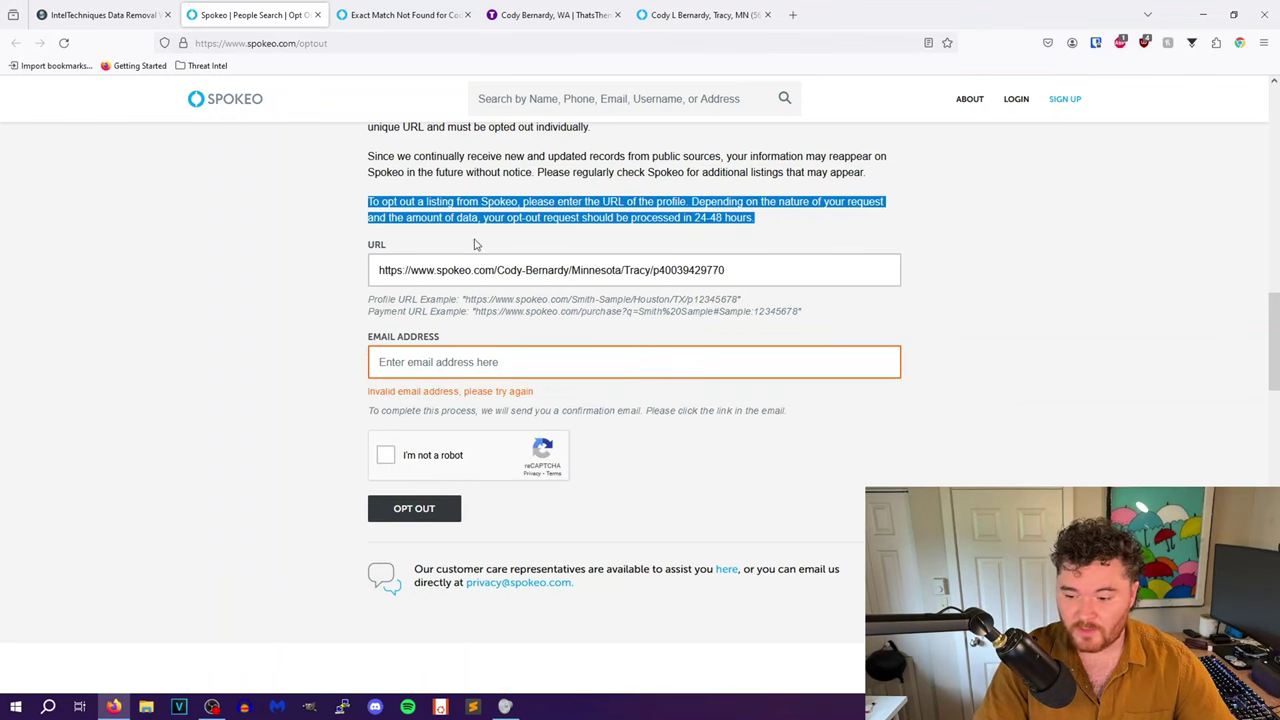
click(402, 14)
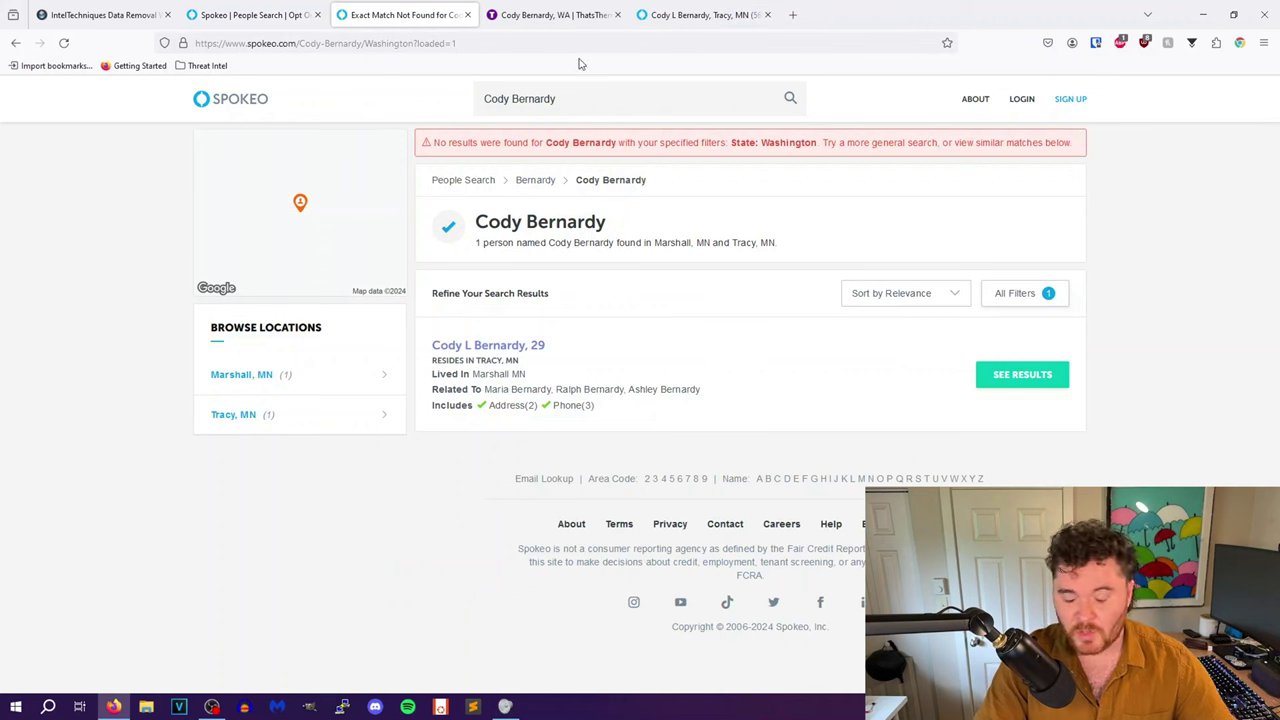
- Back on the Spokeo opt-out form, close the search results, ThatsThem and profile tabs
click(250, 12)
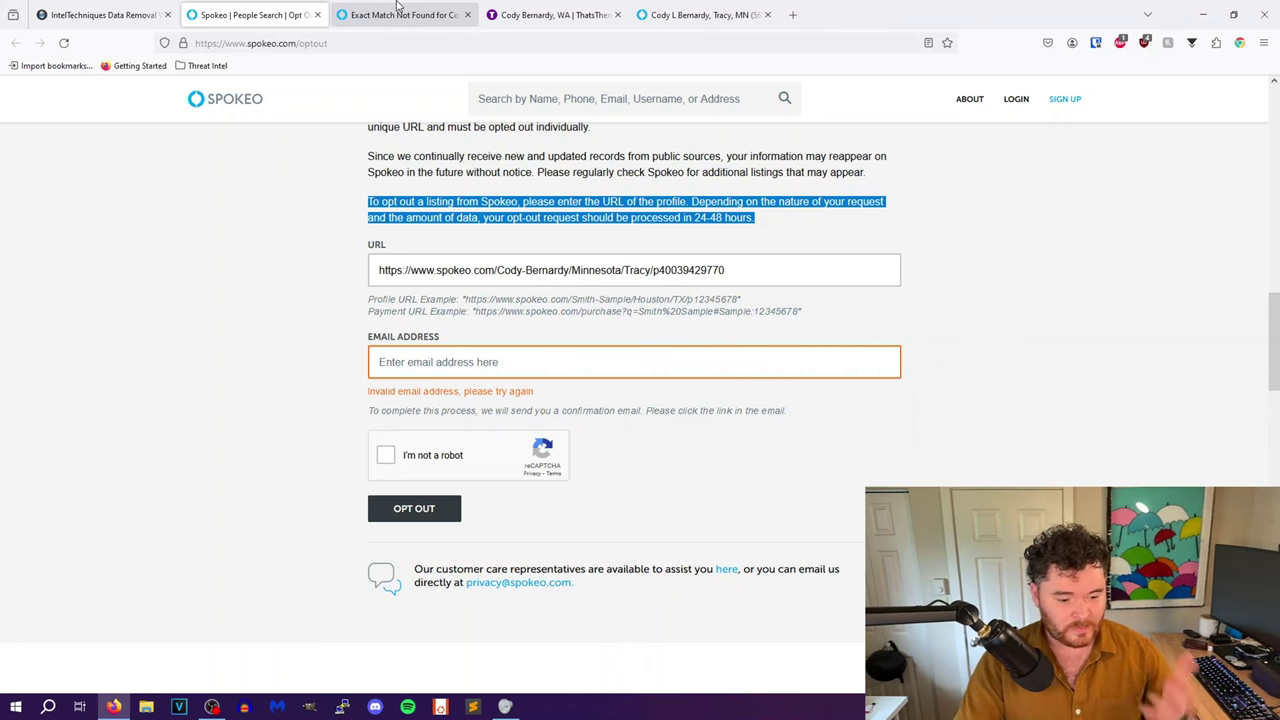
click(470, 15)
click(470, 15)
click(470, 15)
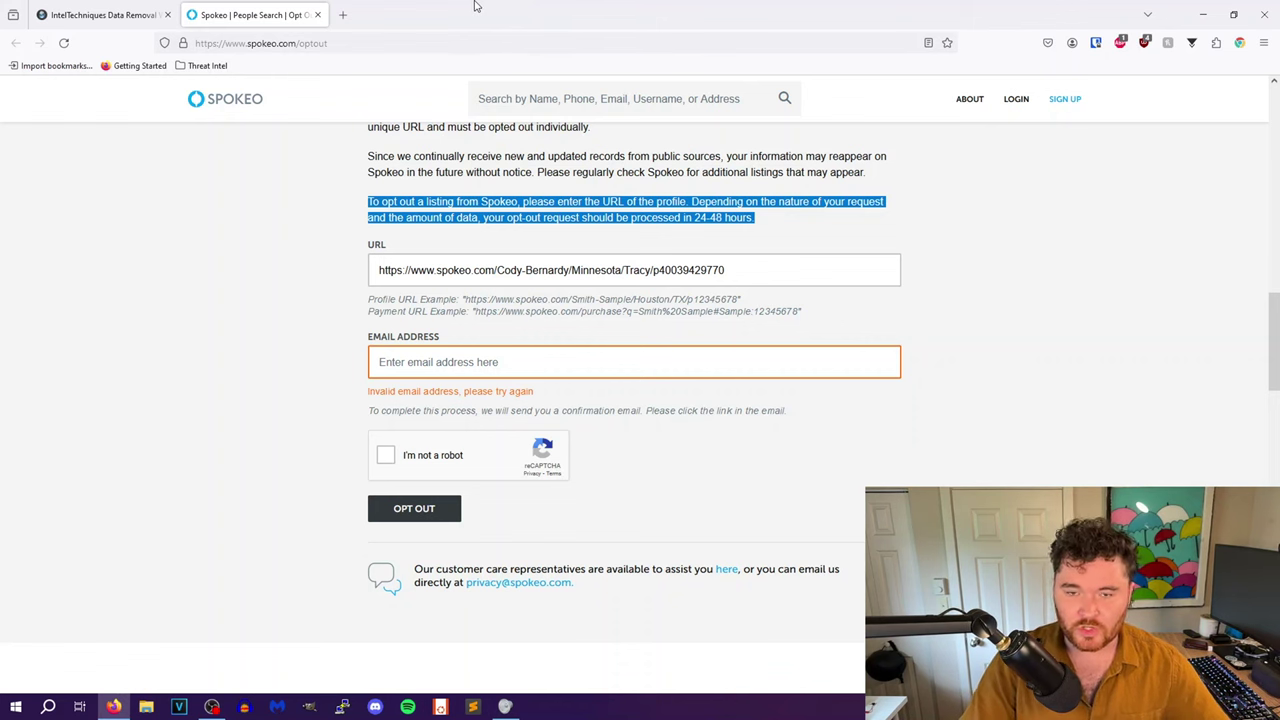
- Load reportcontent.google.com/forms/rtbf and choose Germany as the country
click(325, 42)
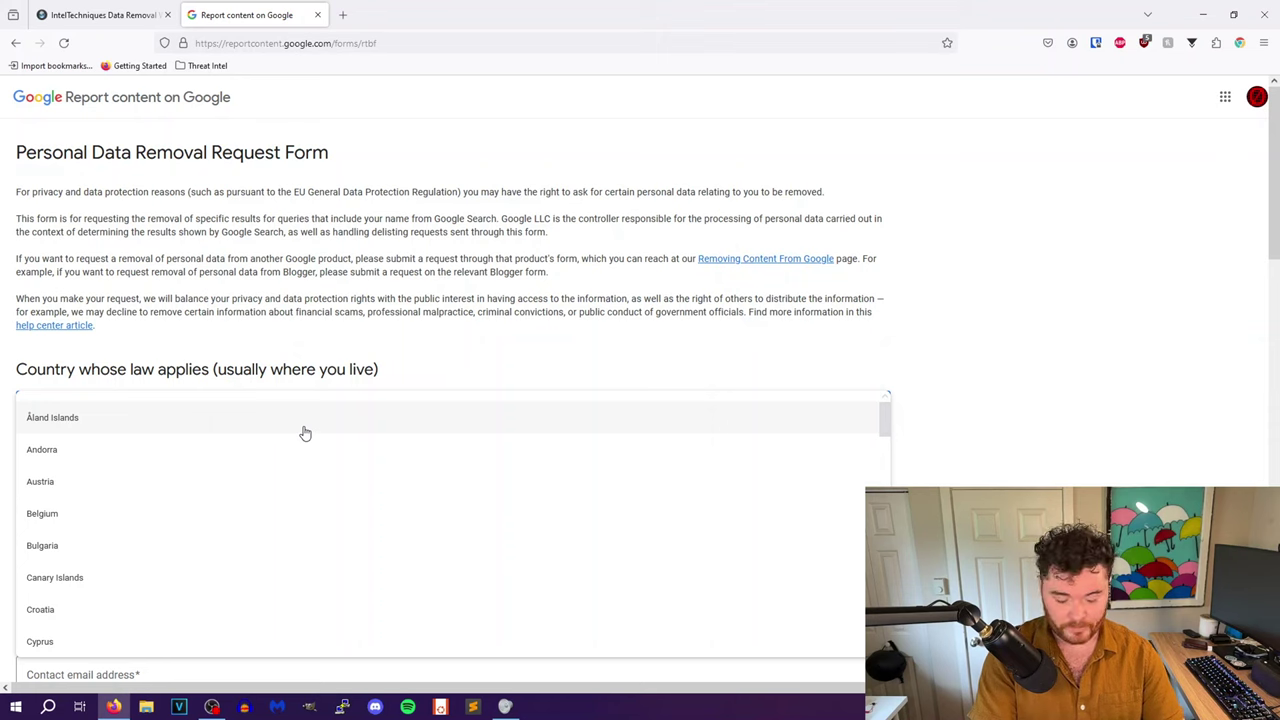
scroll(305, 433, down, 3)
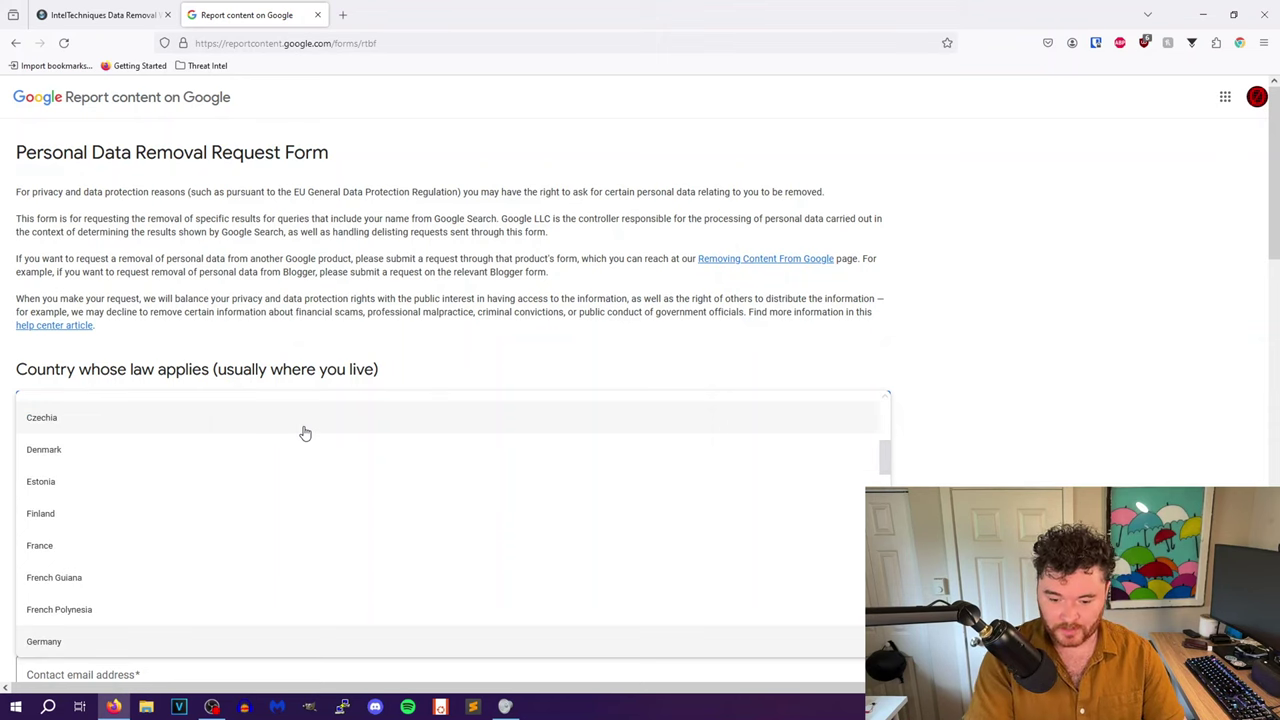
click(44, 641)
click(71, 437)
click(97, 500)
- Review the form's fields and open the Google Ads Help article on U.S. state privacy laws
scroll(140, 528, down, 3)
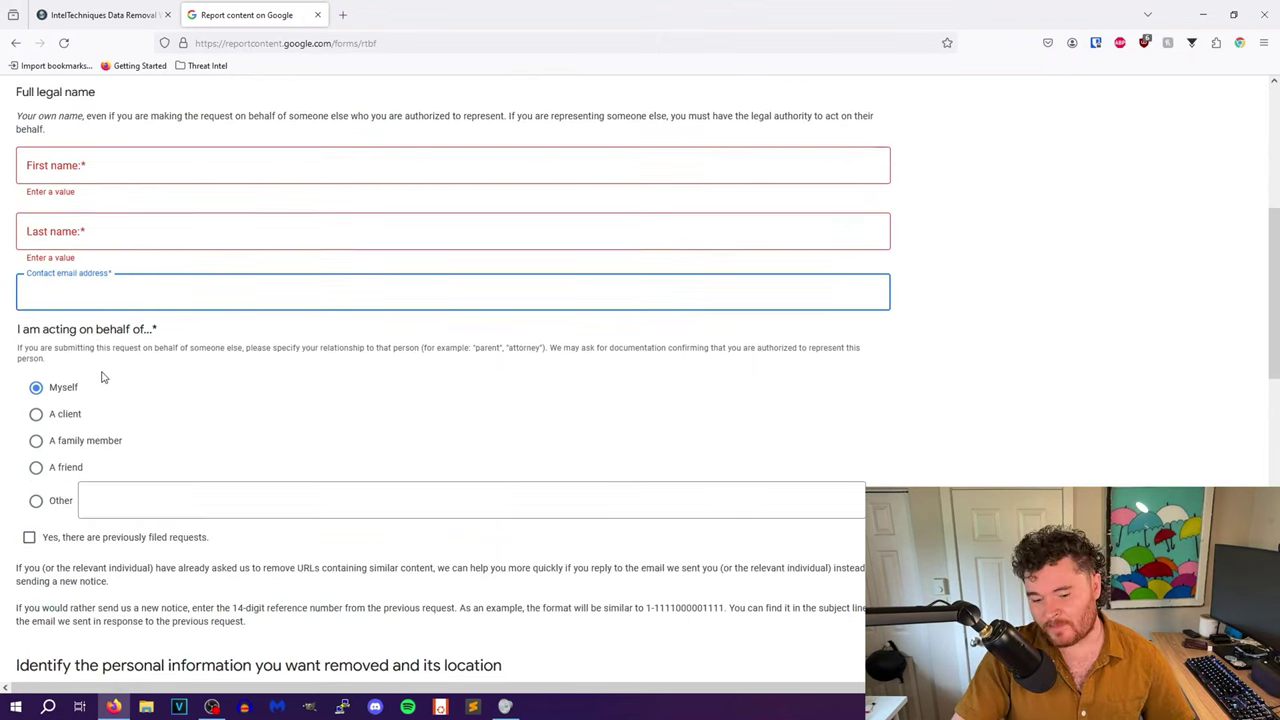
scroll(100, 405, down, 1)
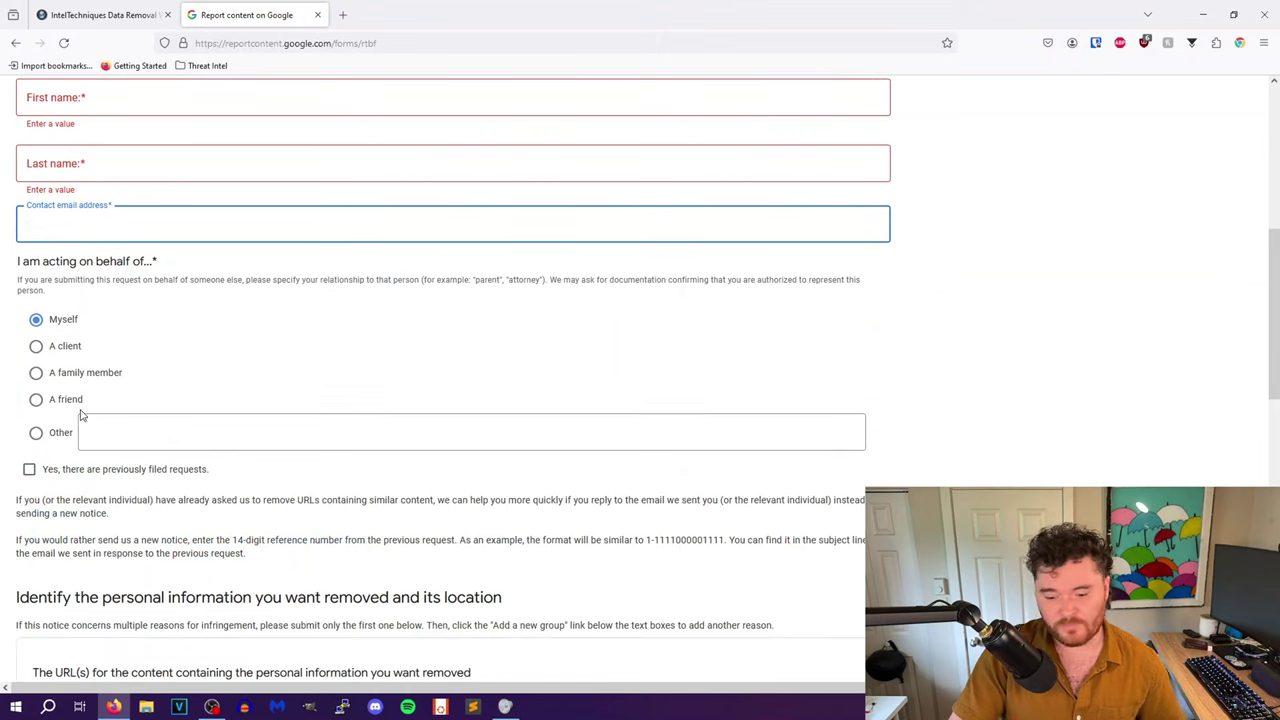
key(Tab)
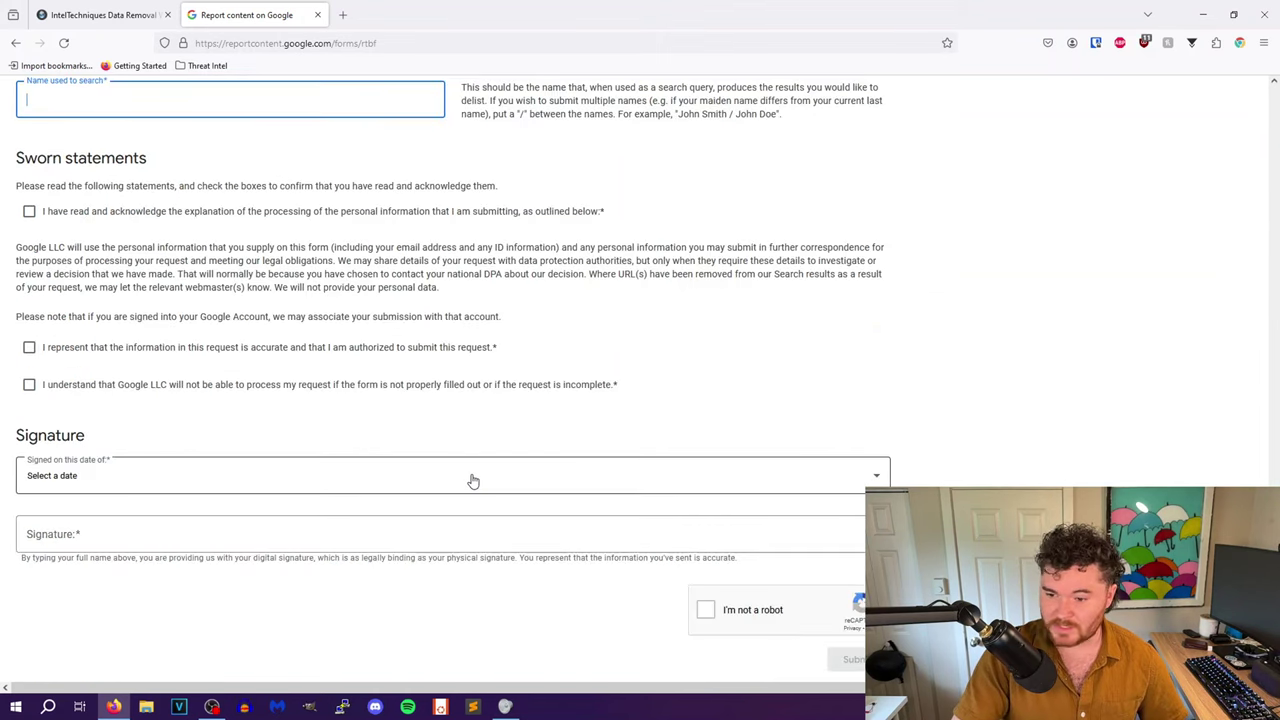
scroll(422, 447, up, 10)
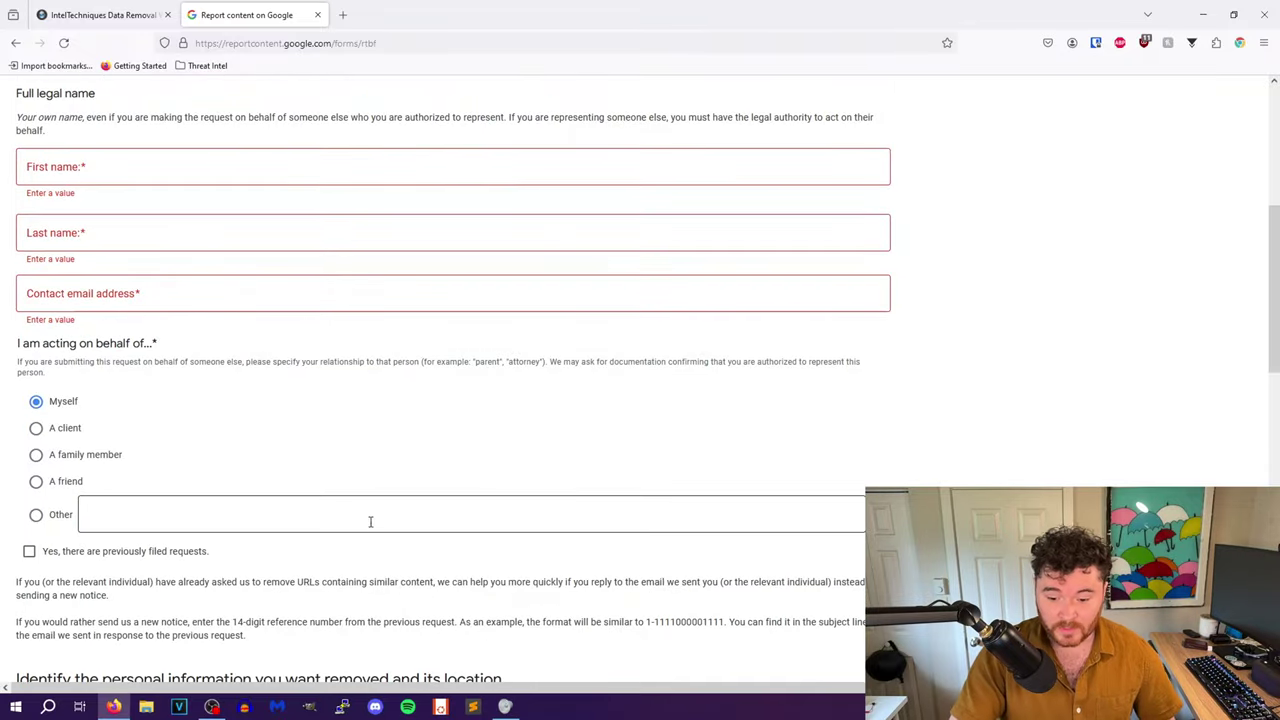
scroll(370, 521, up, 5)
click(60, 325)
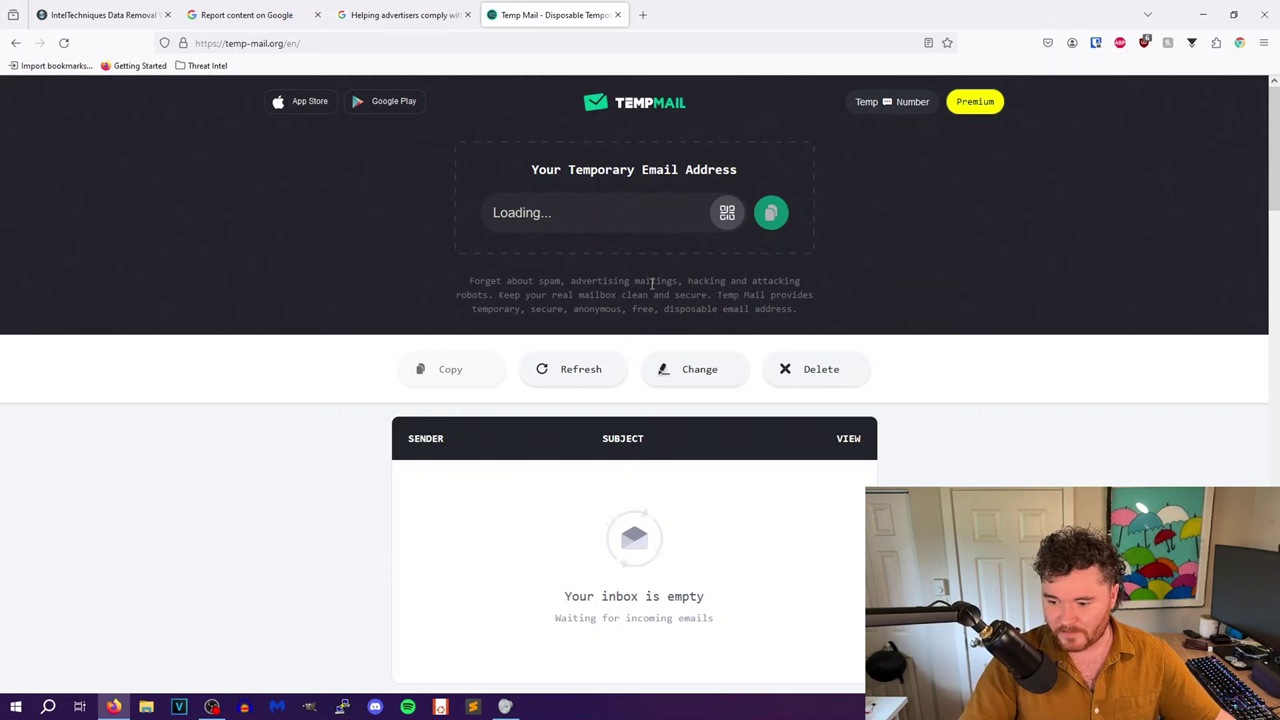
- Select the disposable address Temp Mail generated for the empty inbox
click(535, 210)
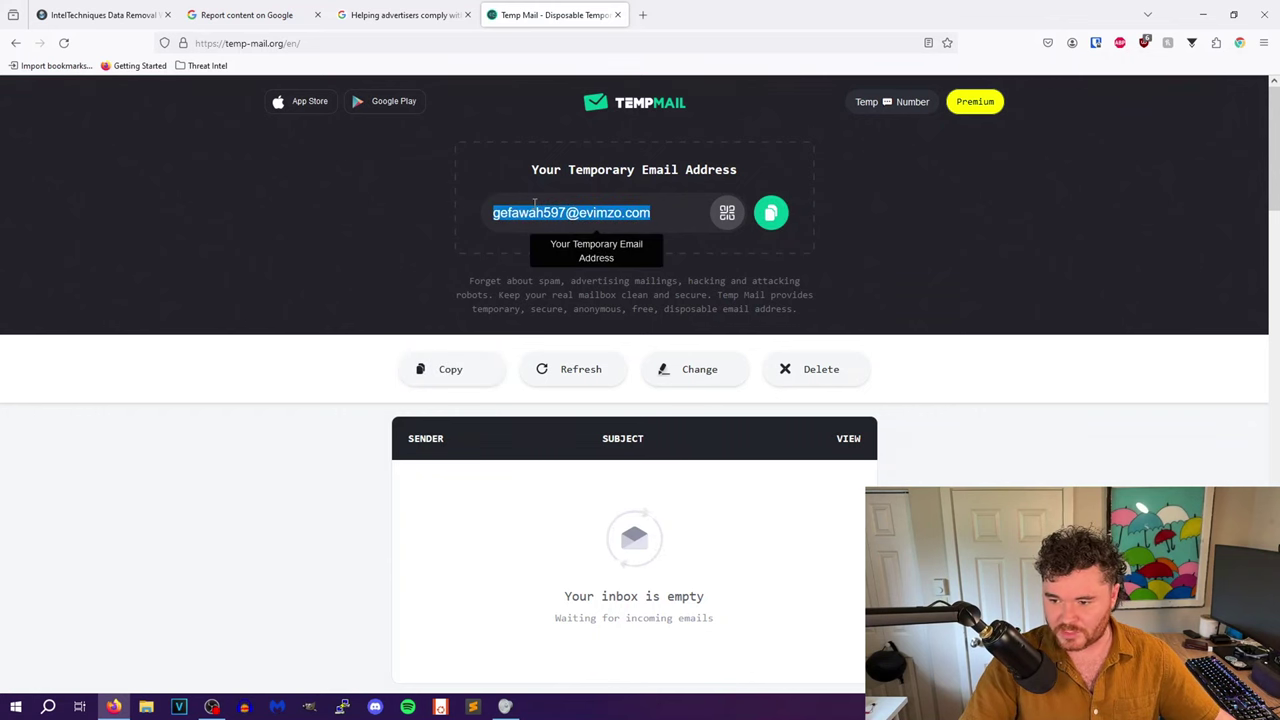